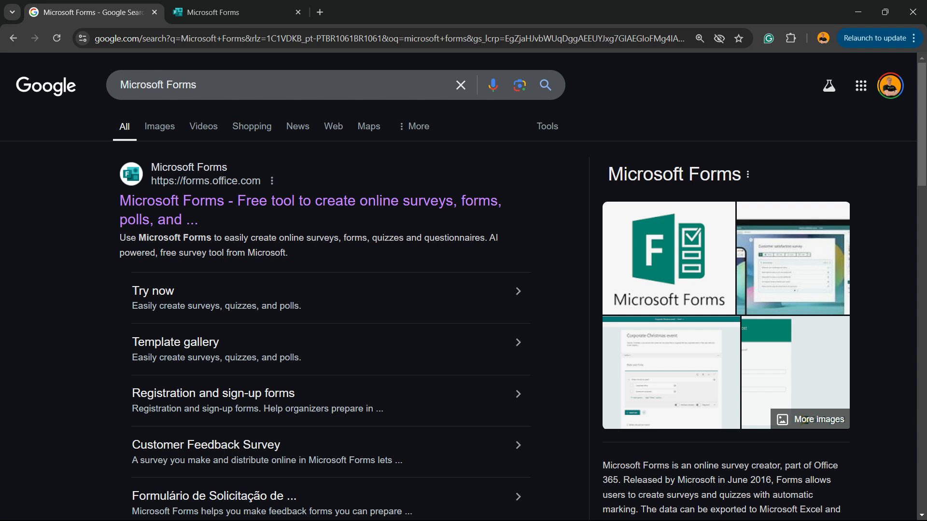
pyautogui.scroll(-5, 464, 290)
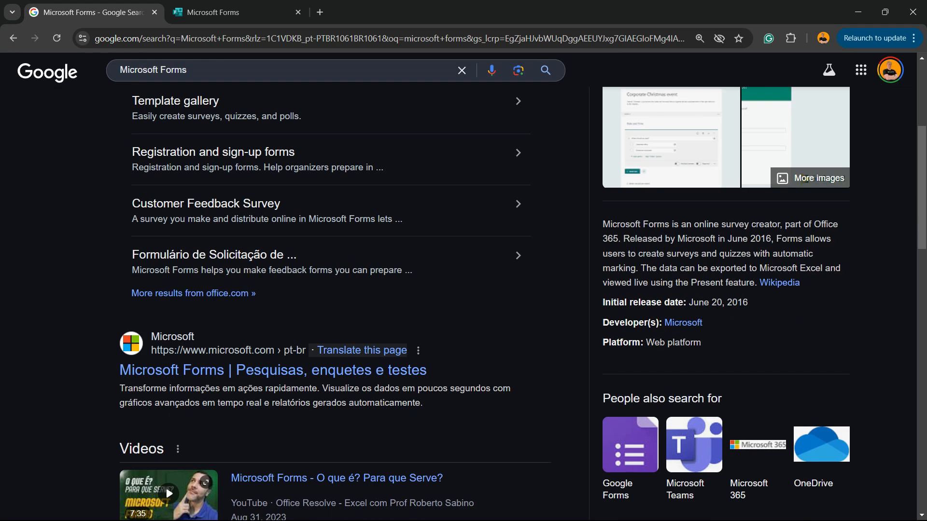
pyautogui.scroll(5, 463, 290)
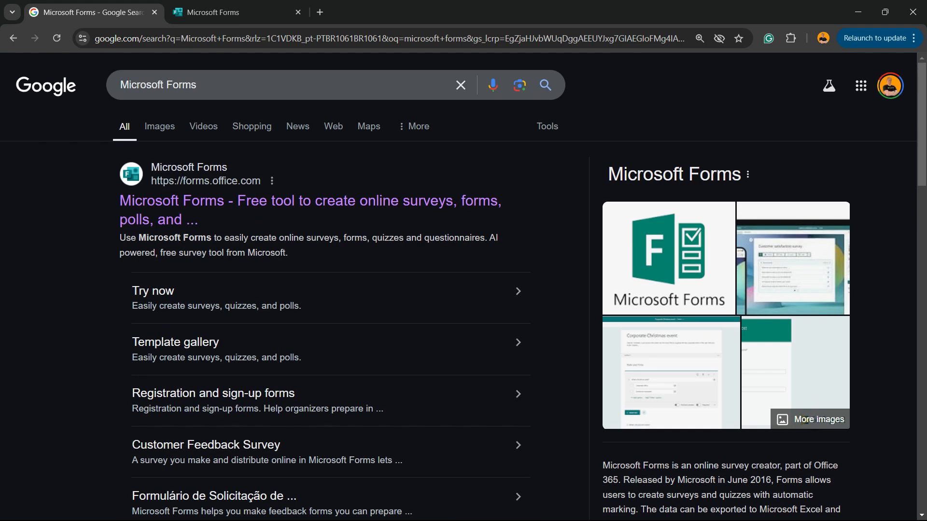
pyautogui.press('/')
pyautogui.click(676, 106)
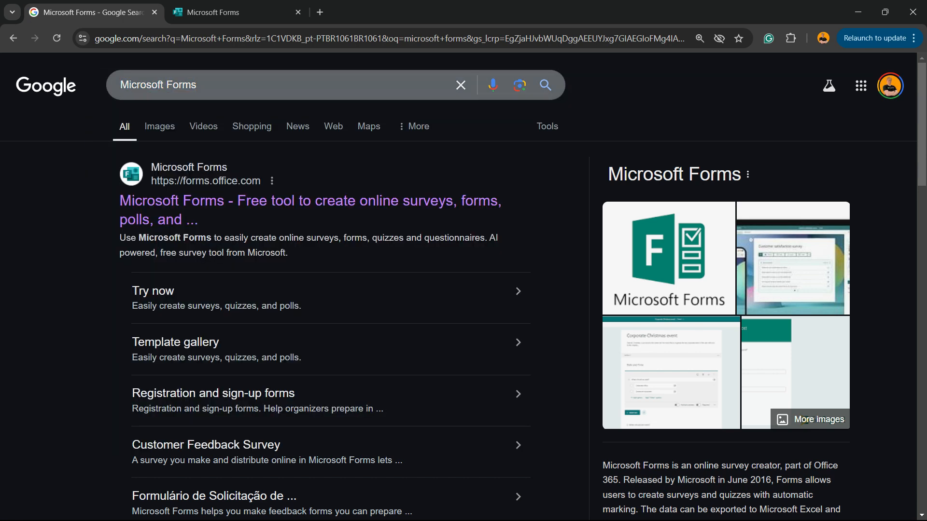
# Switch to the open Microsoft Forms page and start a new form from the Survey scenario
pyautogui.hotkey('ctrl', 'Tab')
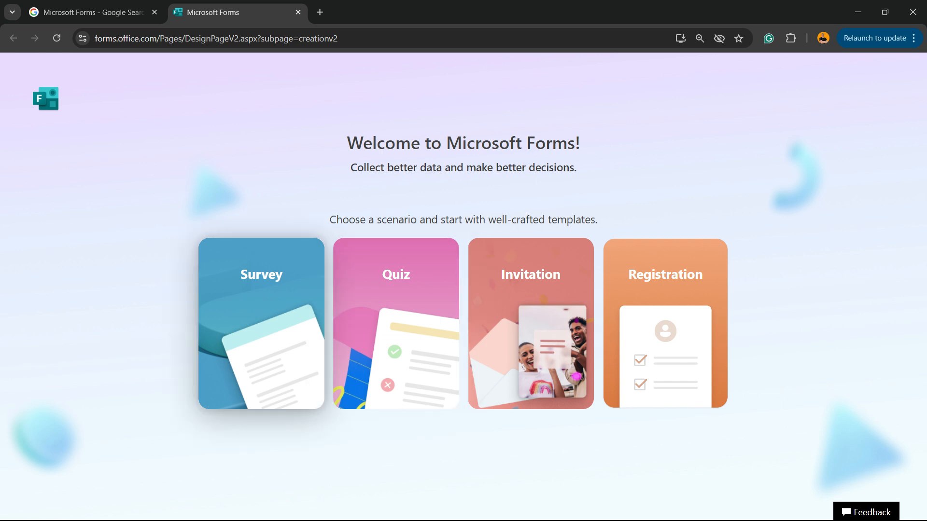
pyautogui.click(261, 324)
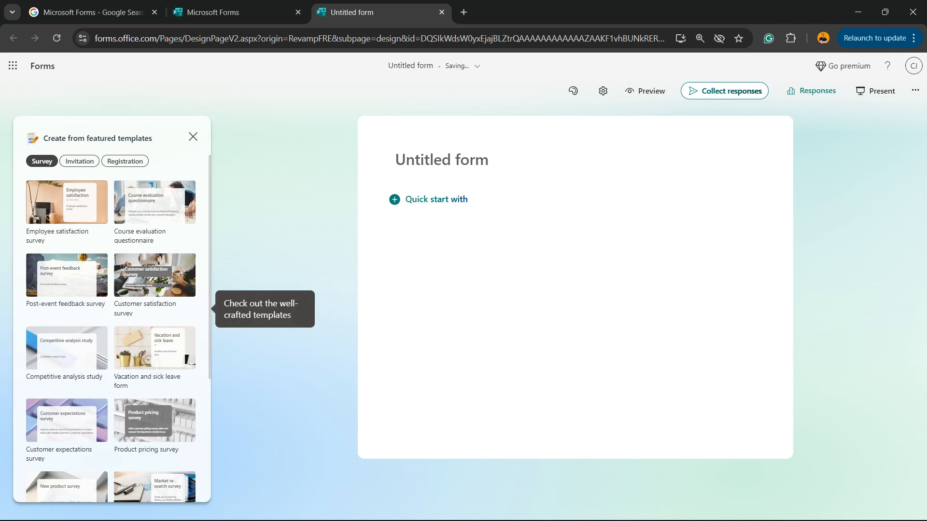
# Browse the featured survey templates and apply the Product pricing survey template to the form
pyautogui.hotkey('ctrl', '+')
pyautogui.hotkey('ctrl', '+')
pyautogui.hotkey('ctrl', '+')
pyautogui.hotkey('ctrl', '+')
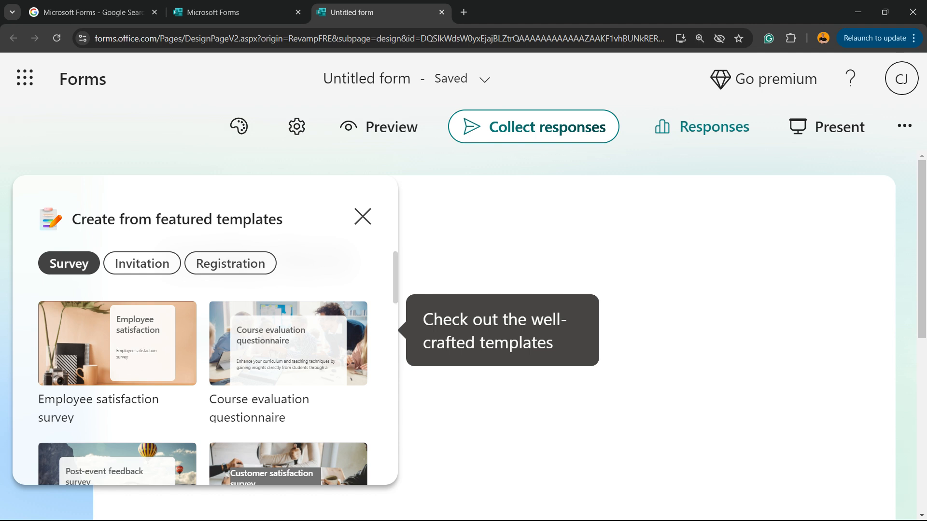
pyautogui.scroll(-2, 202, 362)
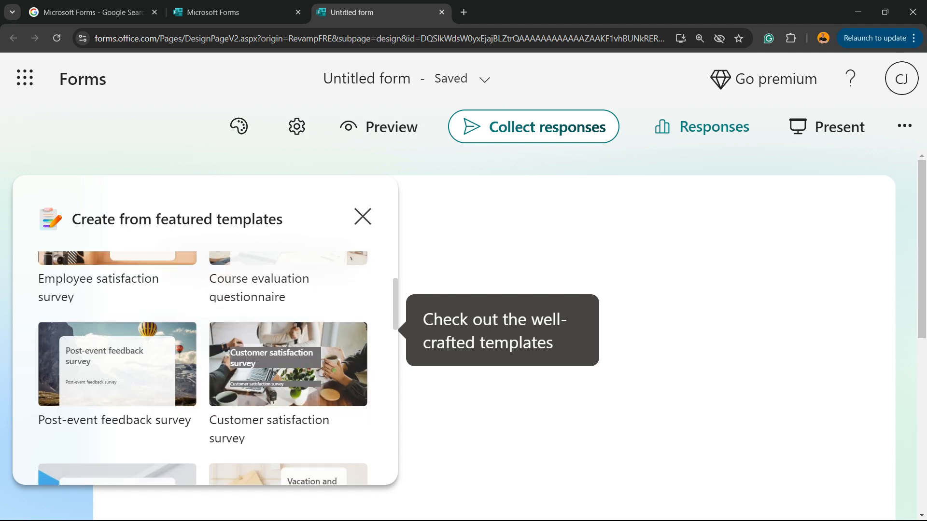
pyautogui.scroll(2, 203, 338)
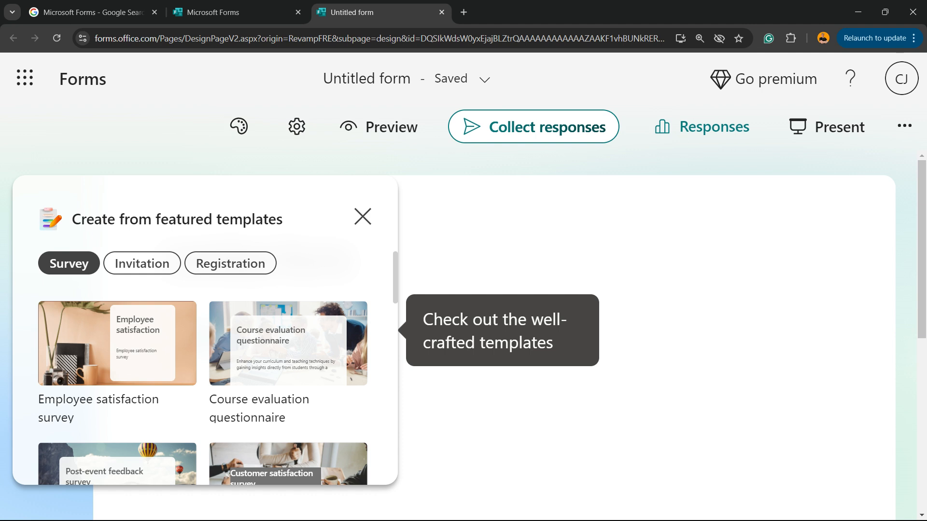
pyautogui.scroll(-2, 203, 362)
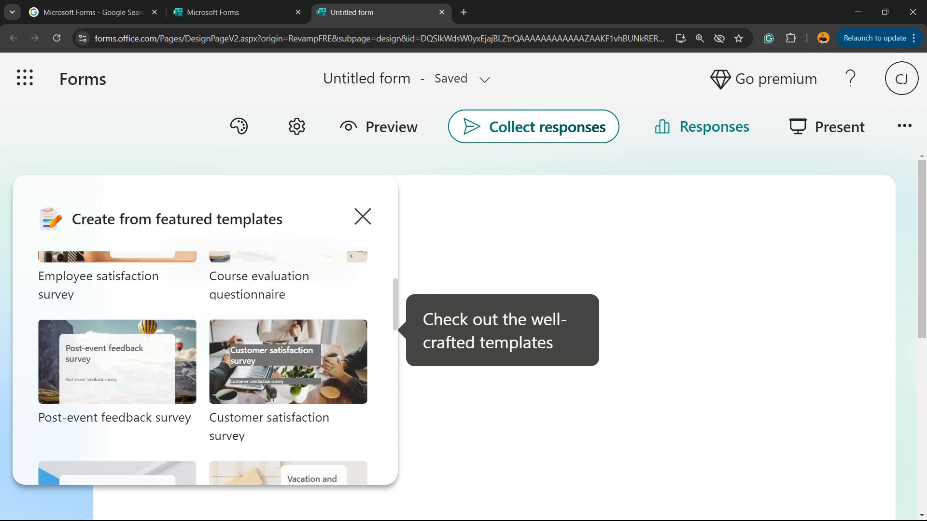
pyautogui.scroll(-2, 203, 363)
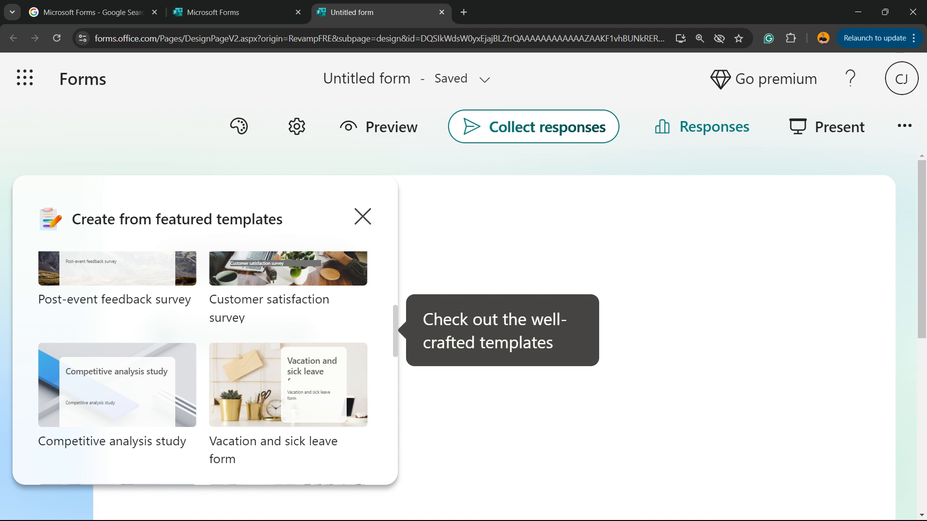
pyautogui.scroll(-2, 203, 362)
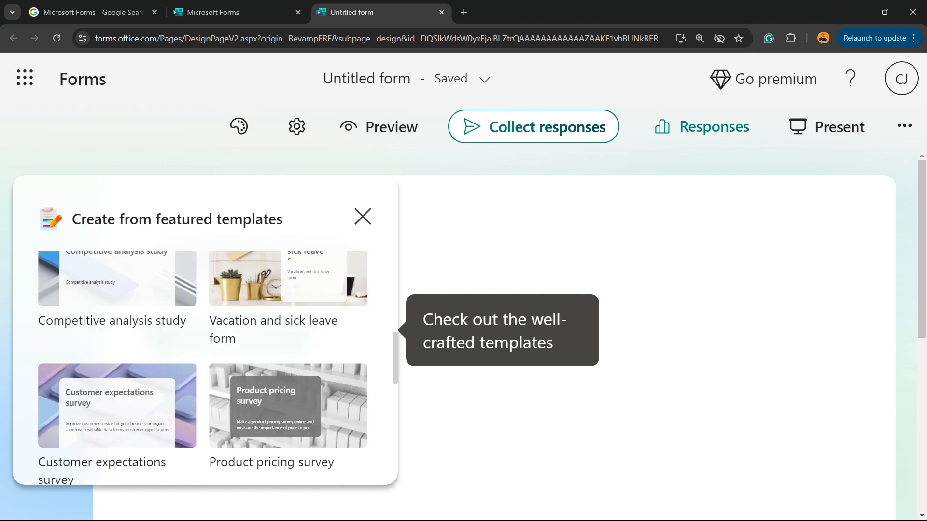
pyautogui.scroll(-2, 203, 362)
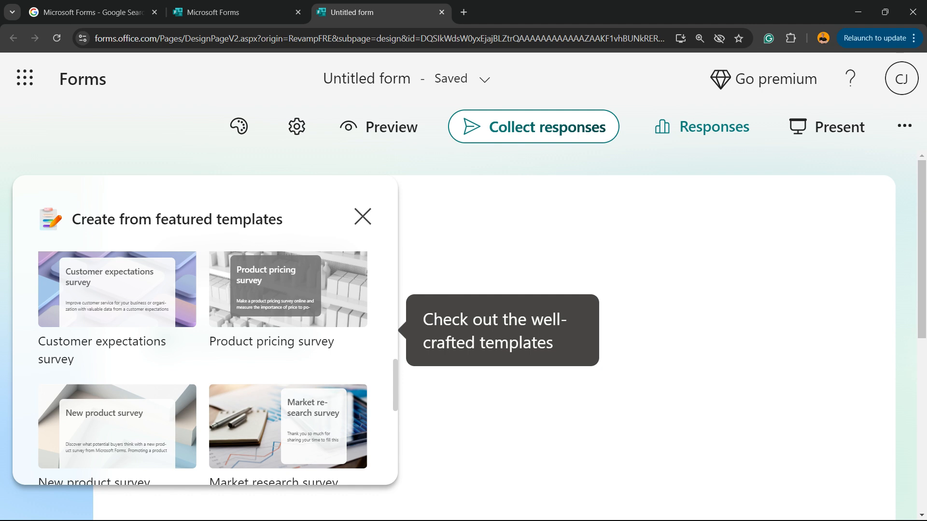
pyautogui.click(288, 290)
# Examine the header and all the questions of the applied Product Pricing Survey template
pyautogui.hotkey('ctrl', '-')
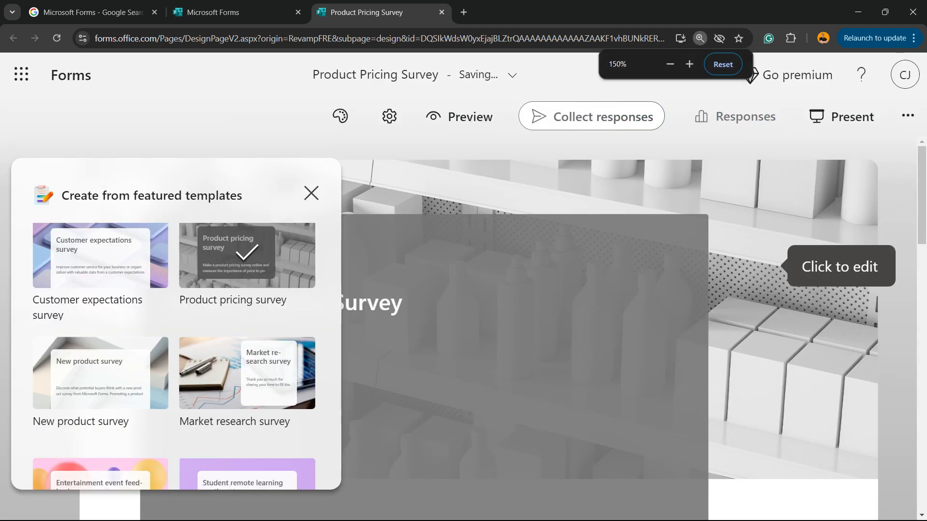
pyautogui.hotkey('ctrl', '-')
pyautogui.hotkey('ctrl', '-')
pyautogui.scroll(-8, 645, 313)
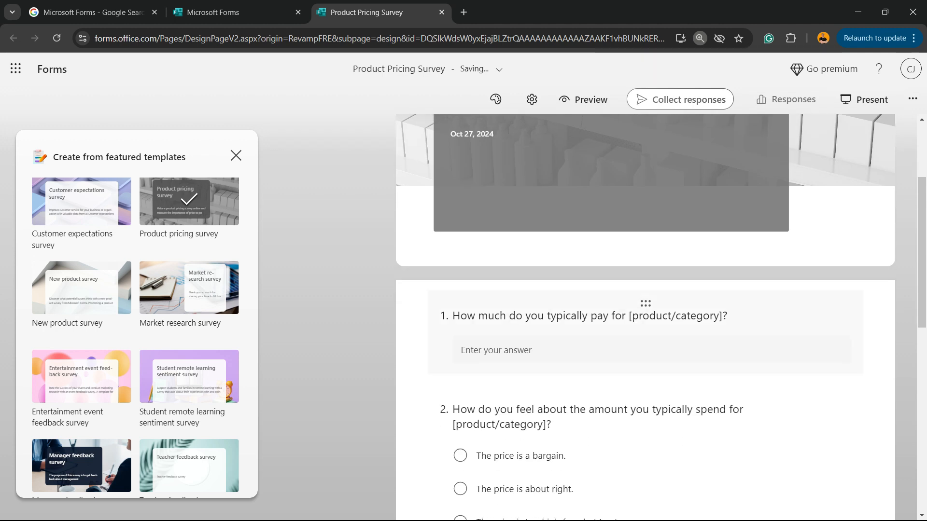
pyautogui.scroll(-3, 644, 290)
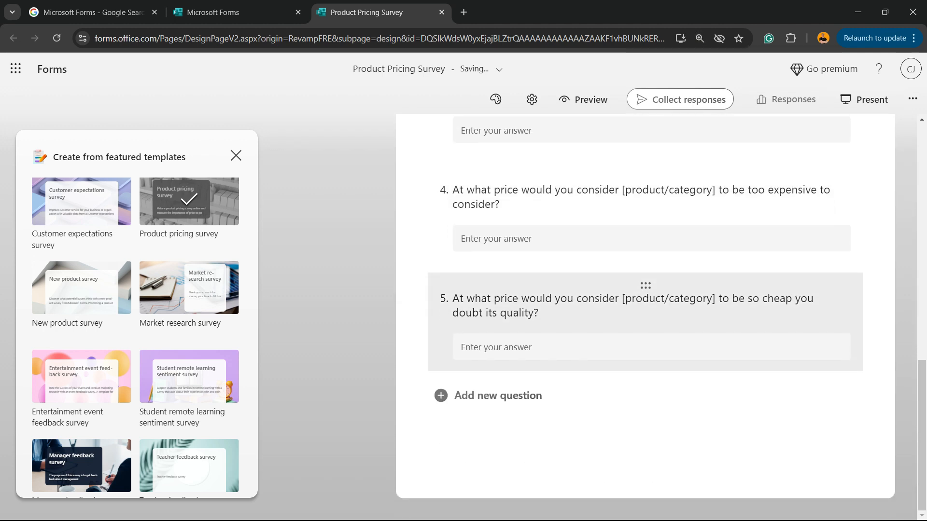
pyautogui.scroll(12, 645, 314)
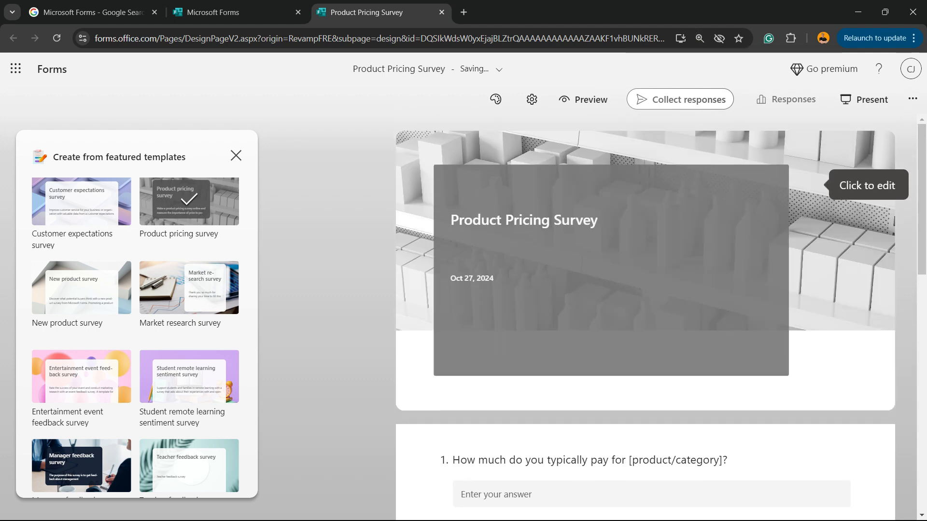
# Try changing the year of the survey header's date to 2026, and restore it to 2024
pyautogui.click(612, 270)
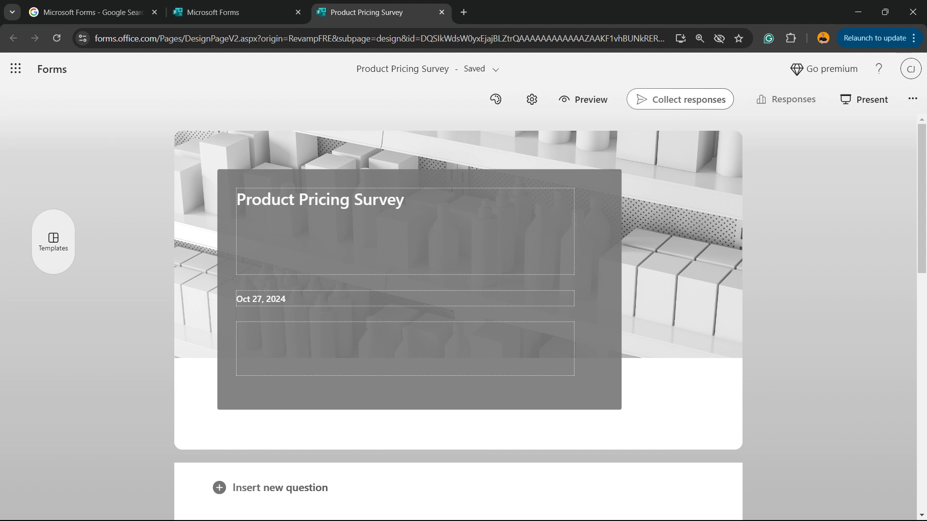
pyautogui.press('BackSpace')
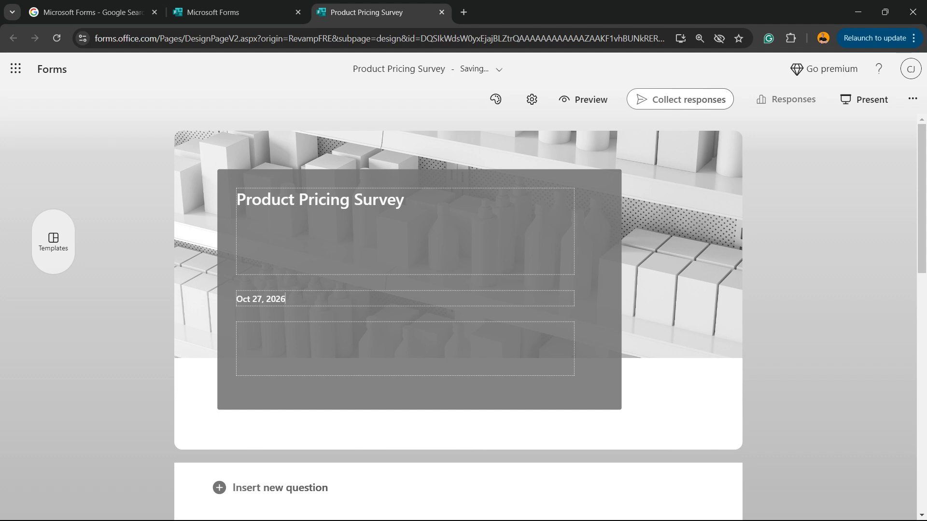
pyautogui.write('4')
# Try the Long answer and Required options on question 1, turning each of them off again
pyautogui.scroll(-5, 459, 313)
pyautogui.click(358, 317)
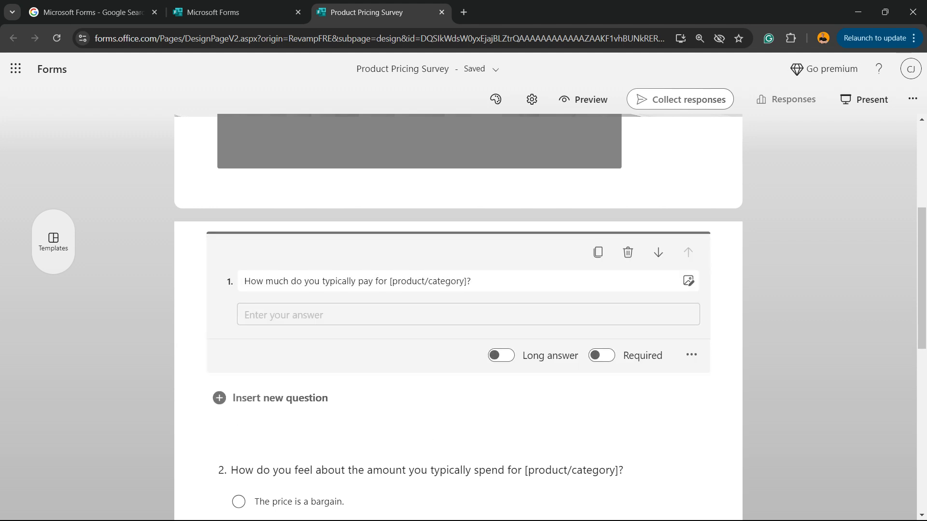
pyautogui.click(501, 355)
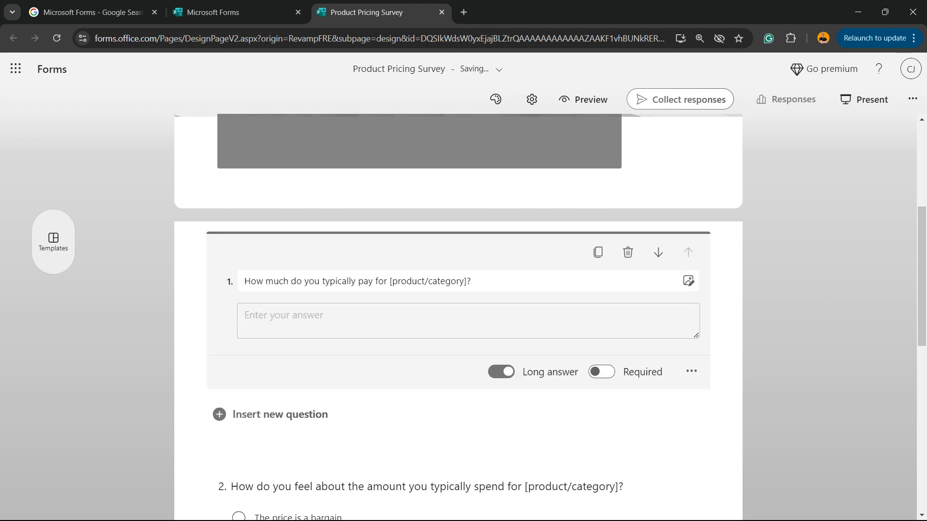
pyautogui.press('space')
pyautogui.press('Tab')
pyautogui.press('space')
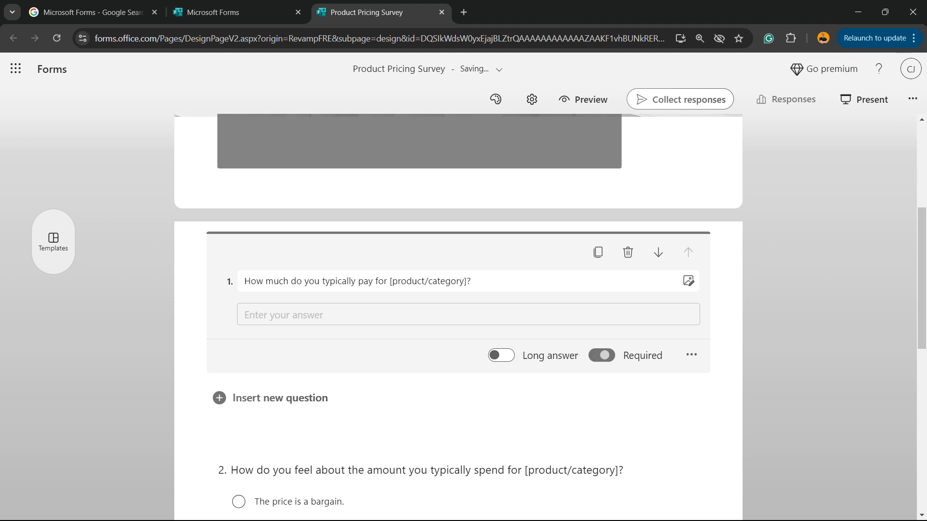
pyautogui.press('space')
pyautogui.press('space')
pyautogui.press('space')
# Look through question 1's additional settings, view its branching options, and return to the form
pyautogui.press('Tab')
pyautogui.press('Return')
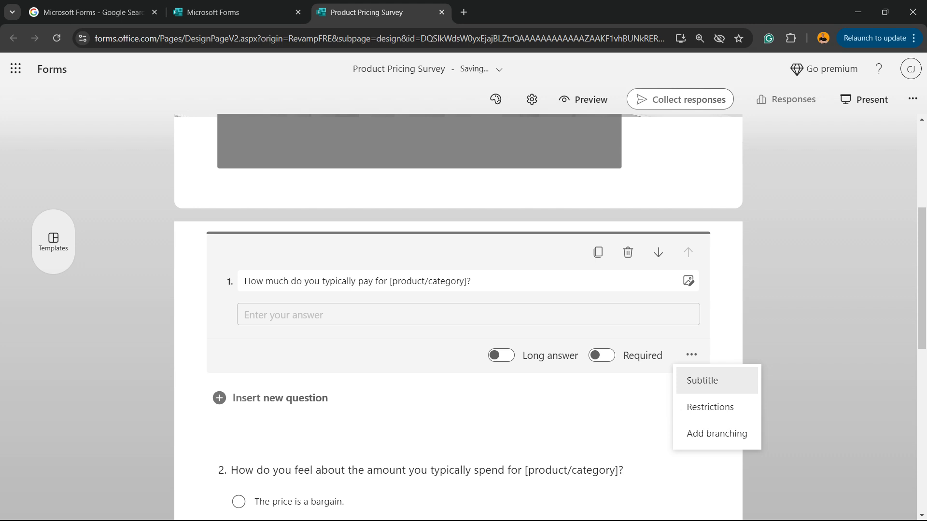
pyautogui.press('Down')
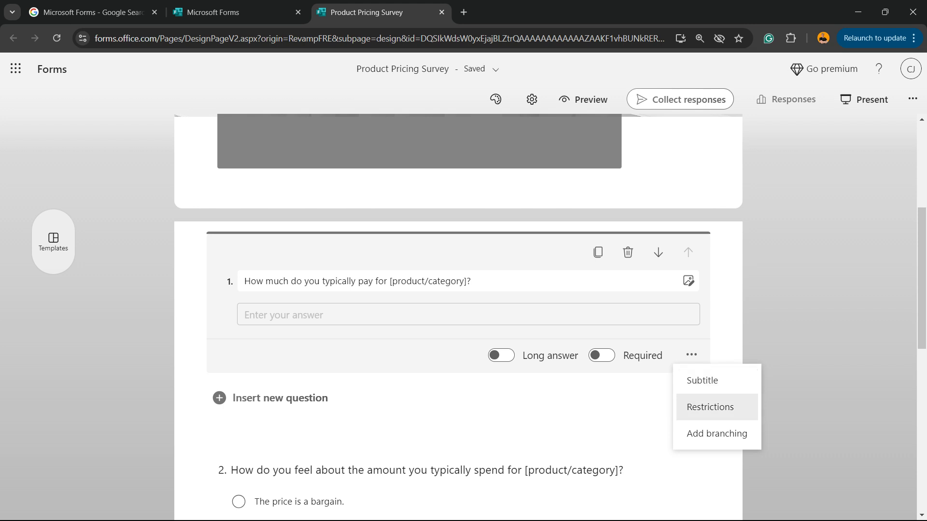
pyautogui.press('Down')
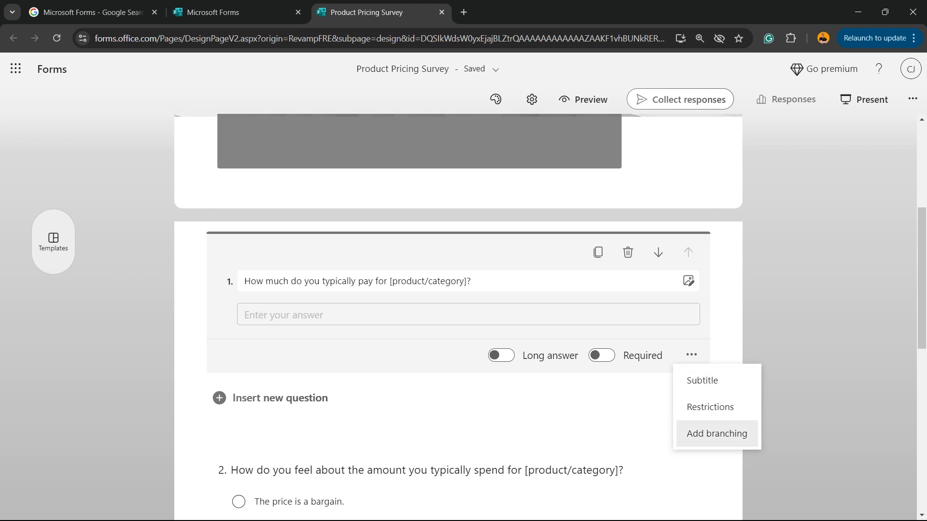
pyautogui.press('Return')
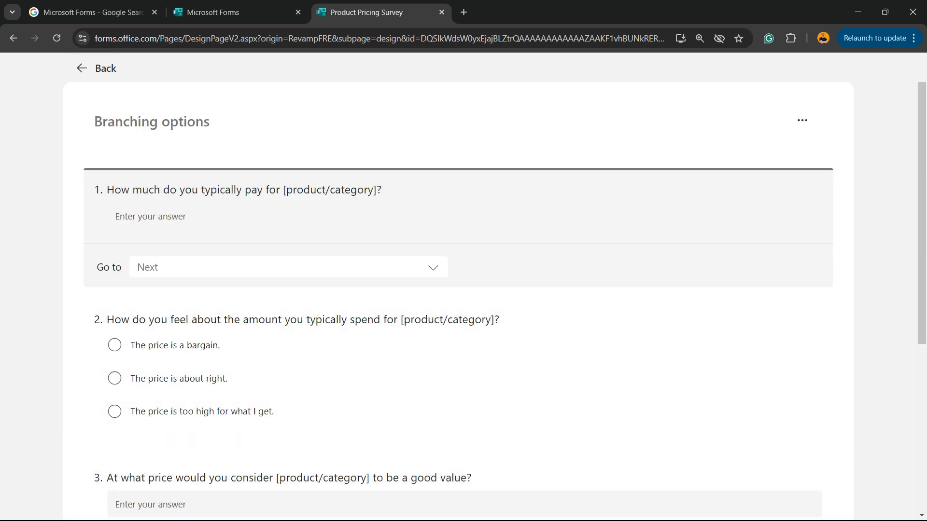
pyautogui.click(96, 68)
# View the question types that can be inserted after question 1 and look over the survey's remaining questions
pyautogui.scroll(-3, 459, 338)
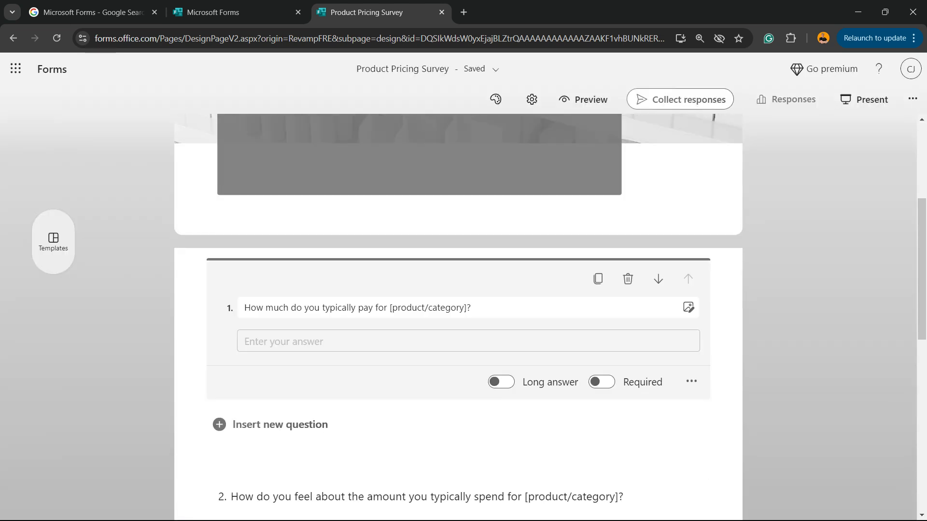
pyautogui.click(271, 304)
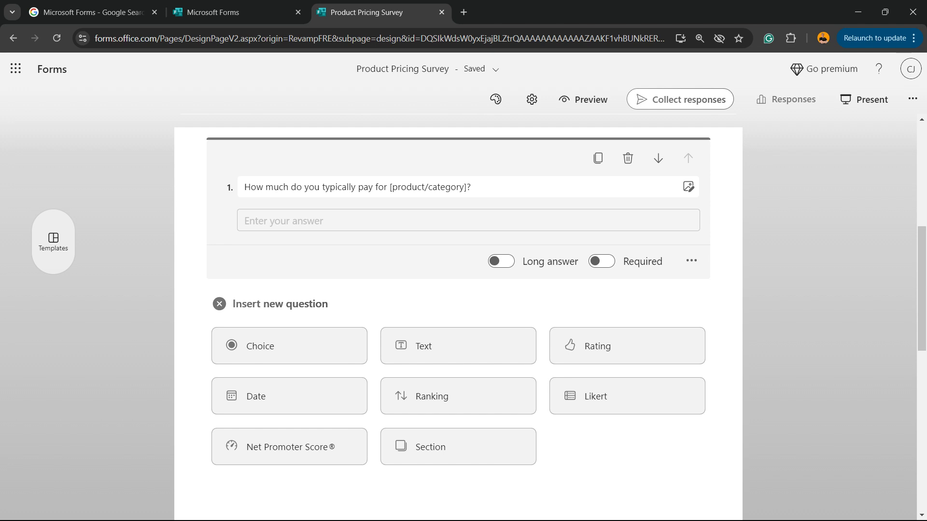
pyautogui.scroll(-2, 459, 319)
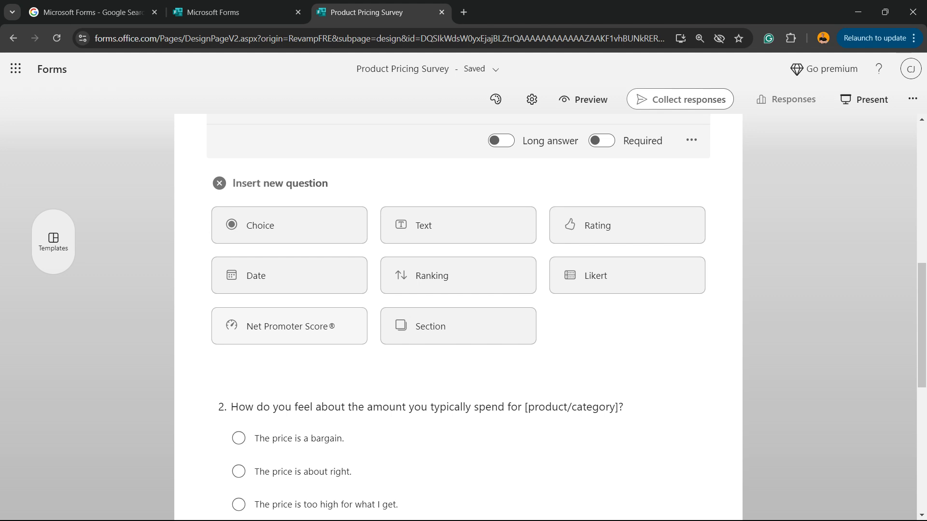
pyautogui.scroll(-8, 458, 314)
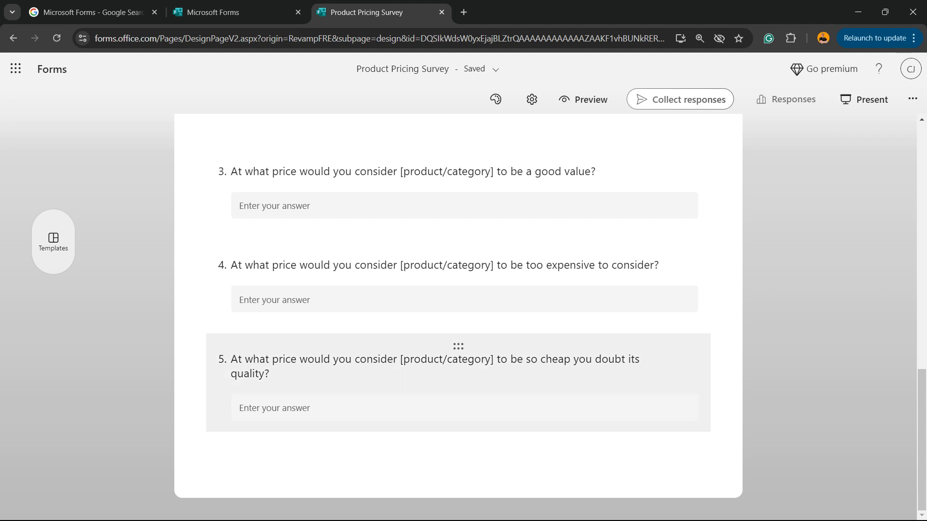
pyautogui.scroll(10, 458, 314)
pyautogui.scroll(-5, 458, 314)
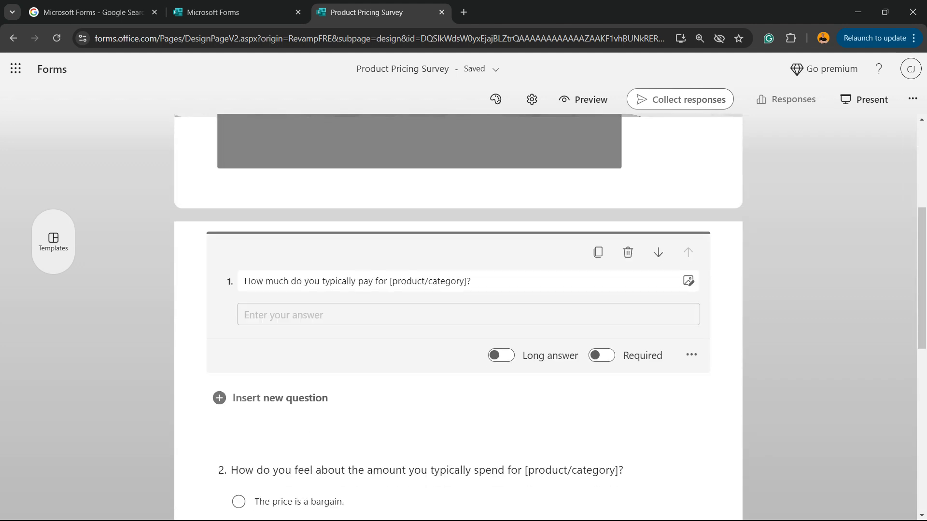
# Insert a new Rating question directly after question 1
pyautogui.scroll(-3, 458, 314)
pyautogui.click(280, 278)
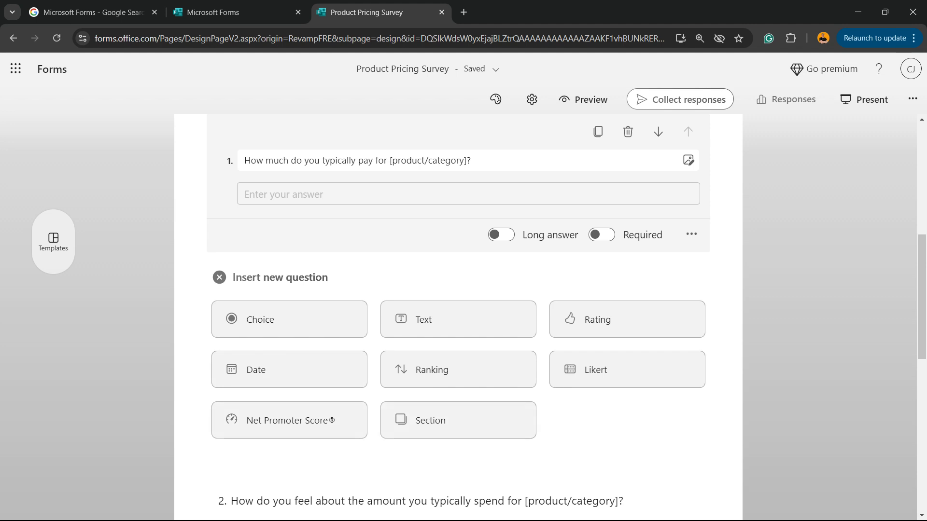
pyautogui.click(604, 320)
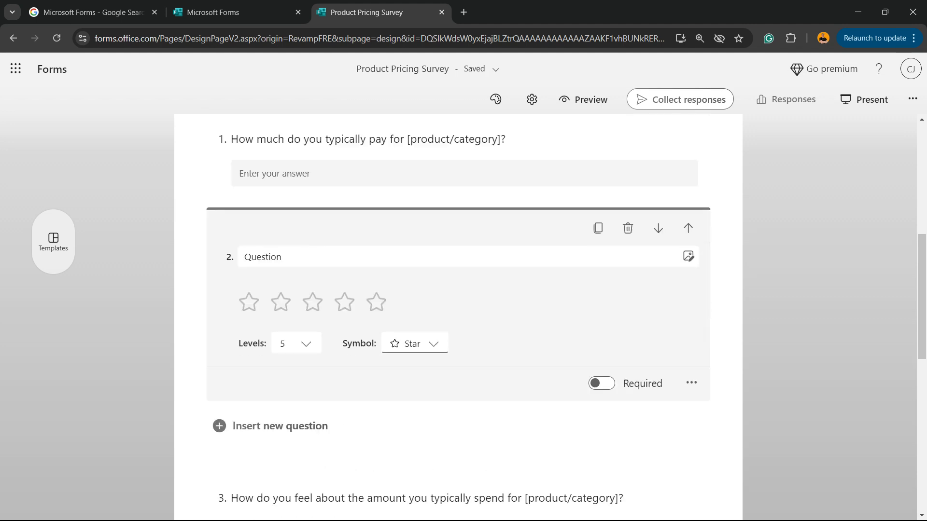
# View the available rating levels and symbols for question 2, keeping the current choices
pyautogui.click(297, 344)
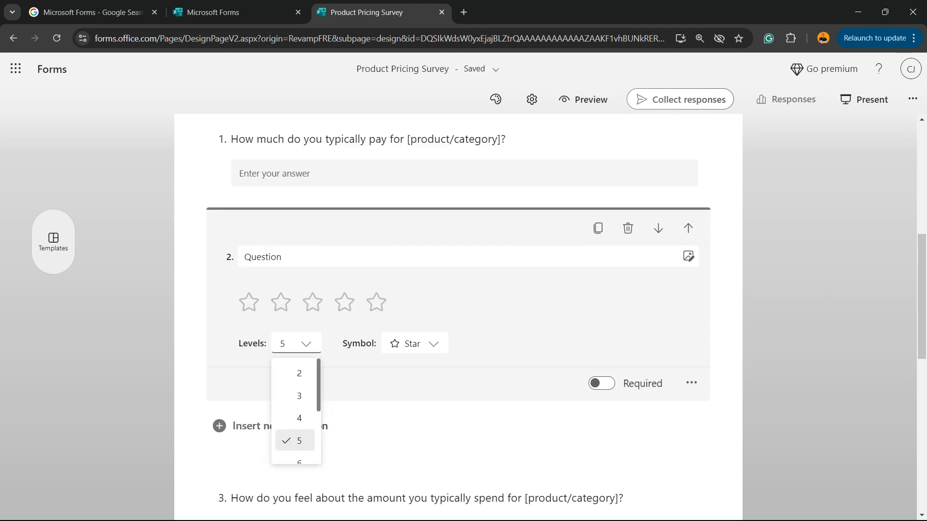
pyautogui.click(296, 343)
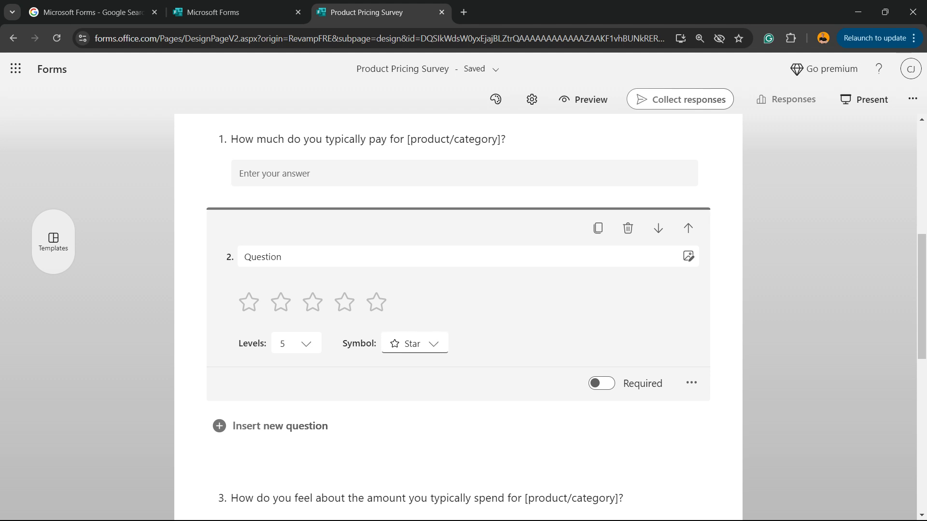
pyautogui.click(414, 343)
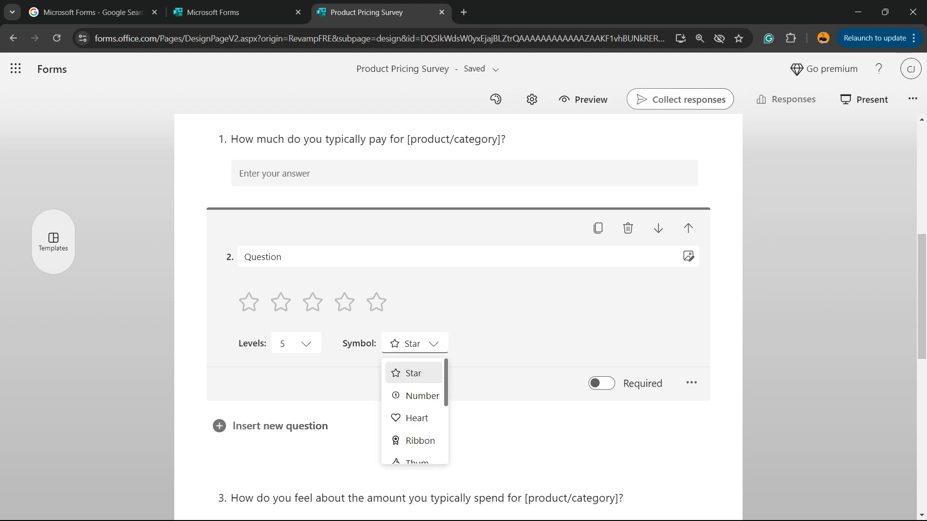
pyautogui.click(415, 343)
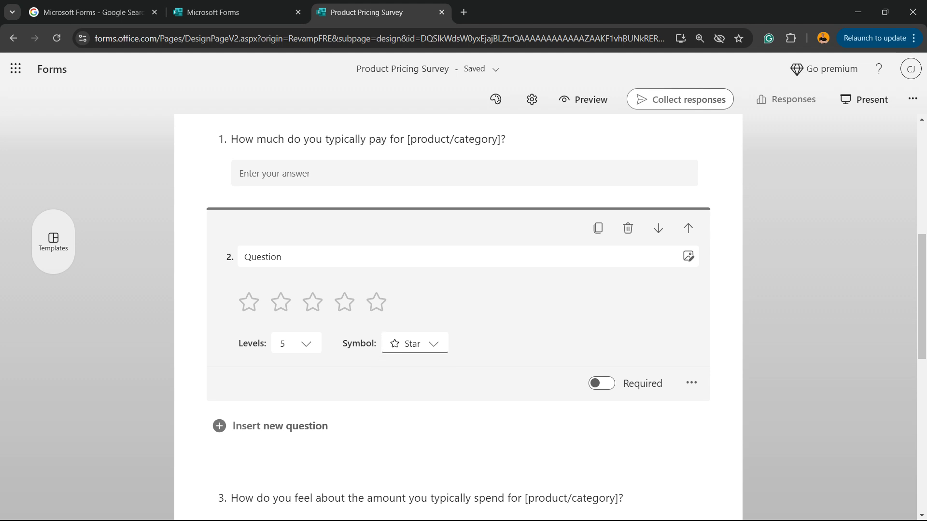
# Change the new rating question's title to "Question rating"
pyautogui.click(282, 257)
pyautogui.click(282, 257)
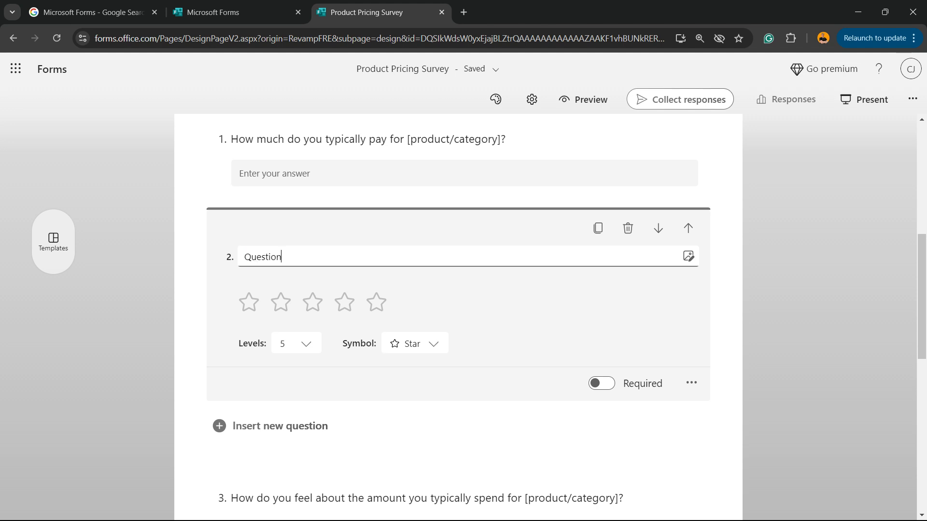
pyautogui.write('r')
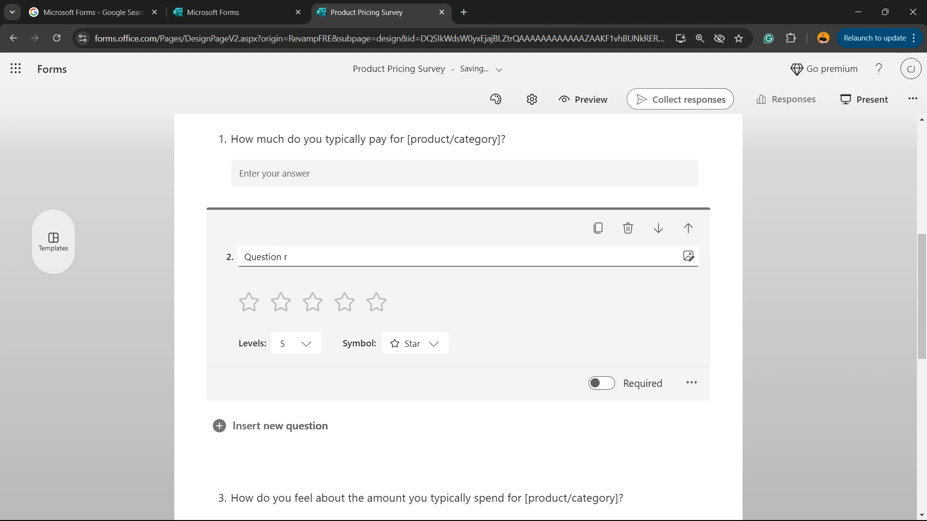
pyautogui.write('a')
pyautogui.write('ti')
pyautogui.write('nh')
# Move the "Question rating" question down to the last position in the survey, as question 6
pyautogui.click(658, 228)
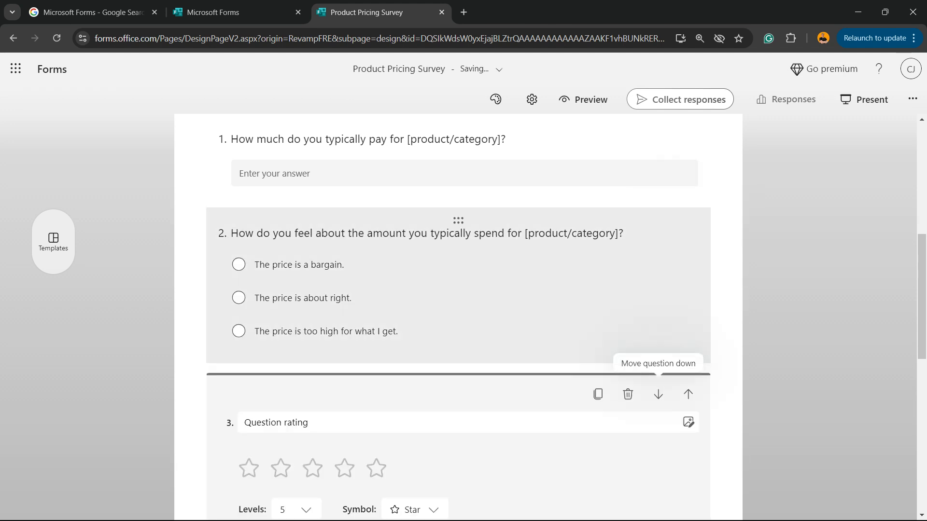
pyautogui.click(658, 271)
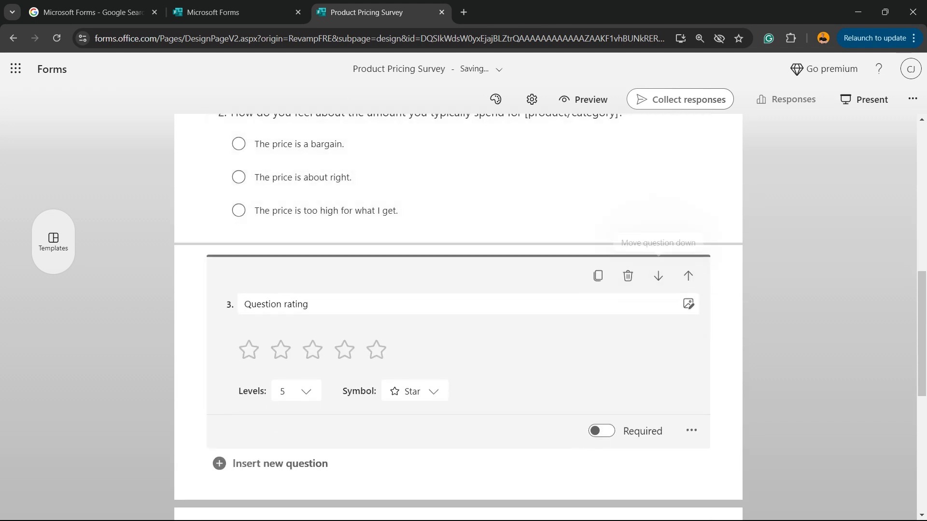
pyautogui.click(658, 368)
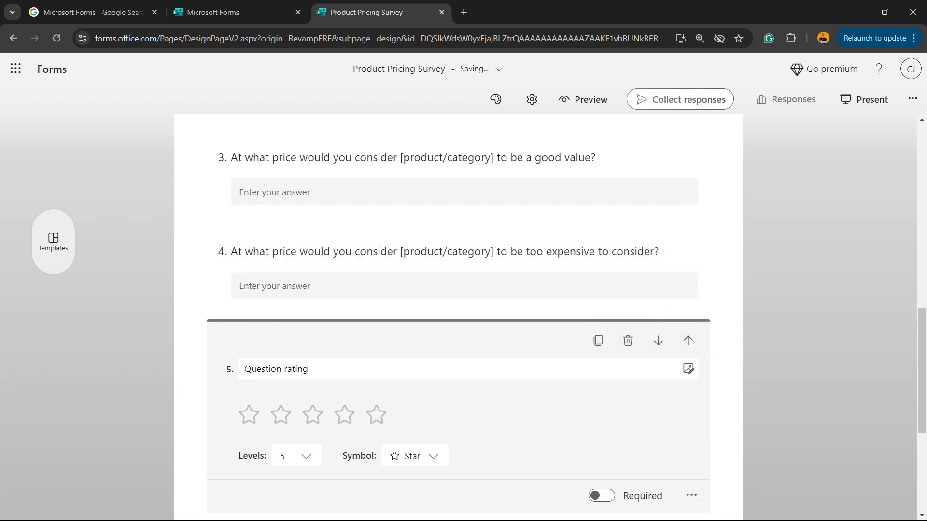
pyautogui.click(658, 340)
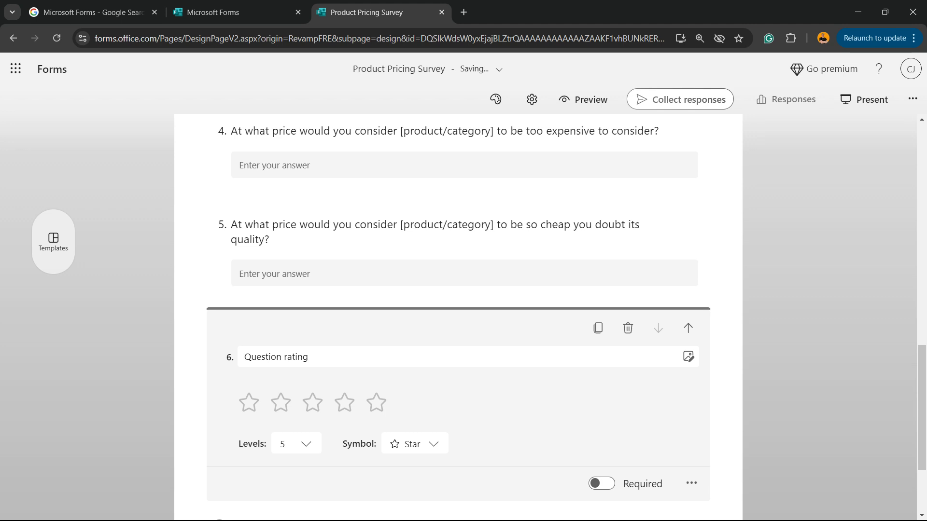
pyautogui.scroll(-3, 459, 405)
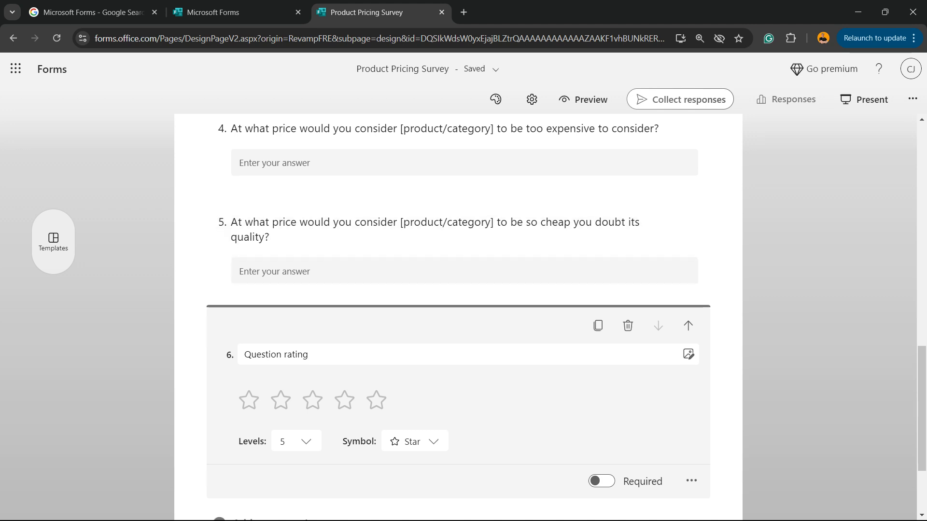
# Open question 2 for editing and look over its answer options about the amount typically spent
pyautogui.scroll(5, 458, 406)
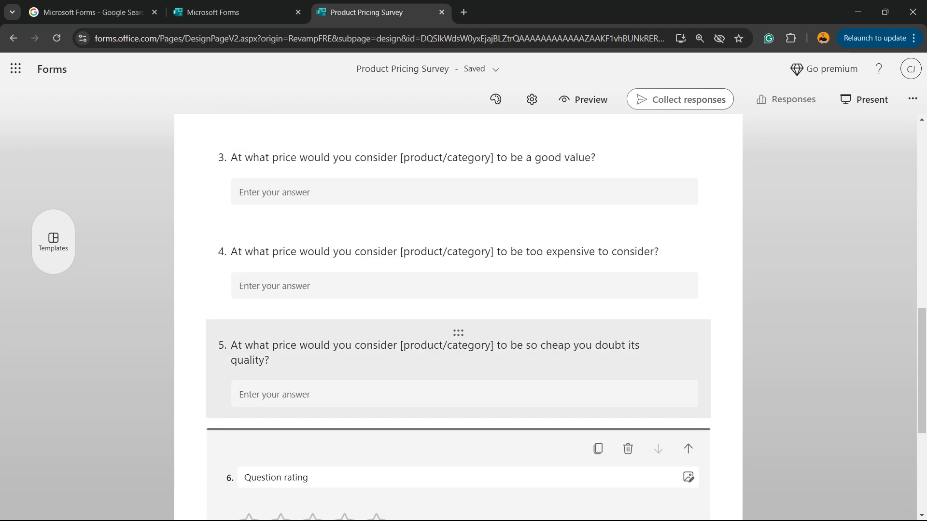
pyautogui.scroll(7, 458, 314)
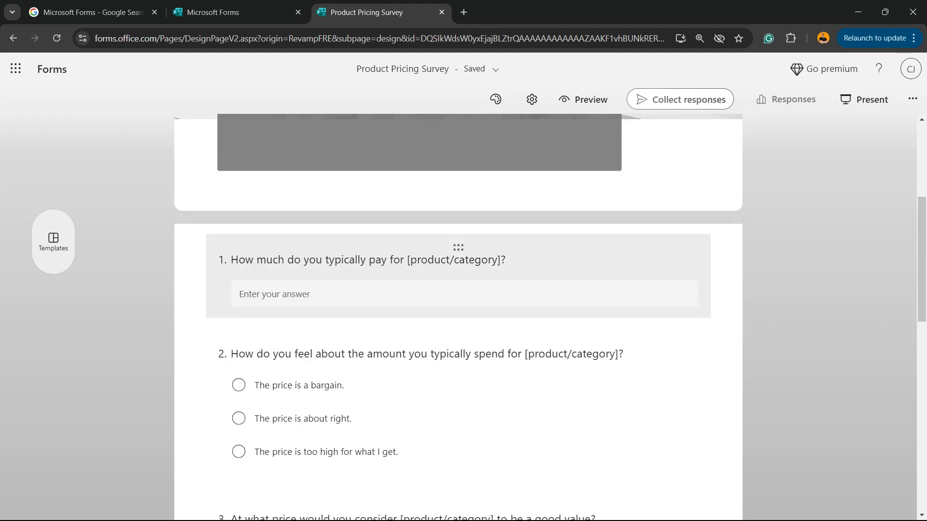
pyautogui.click(425, 354)
pyautogui.scroll(-3, 458, 313)
pyautogui.click(357, 242)
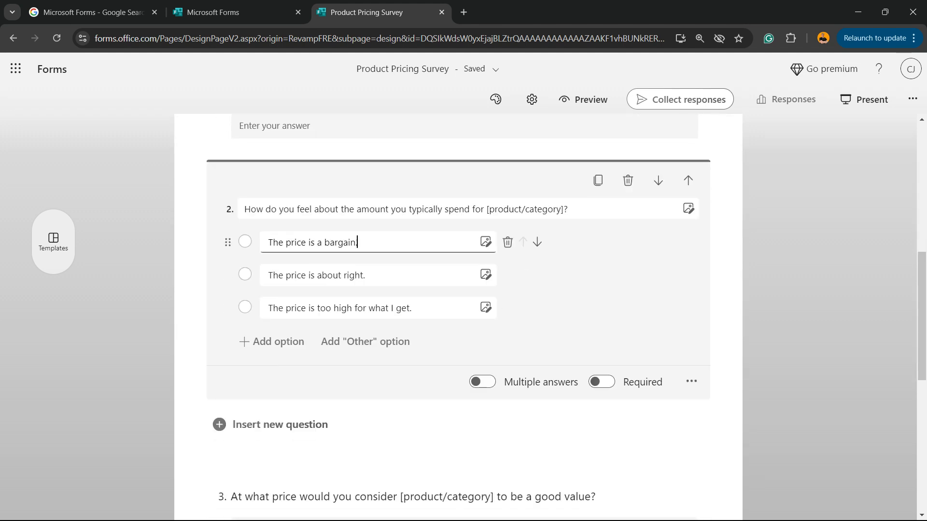
pyautogui.hotkey('ctrl', 'a')
pyautogui.click(365, 275)
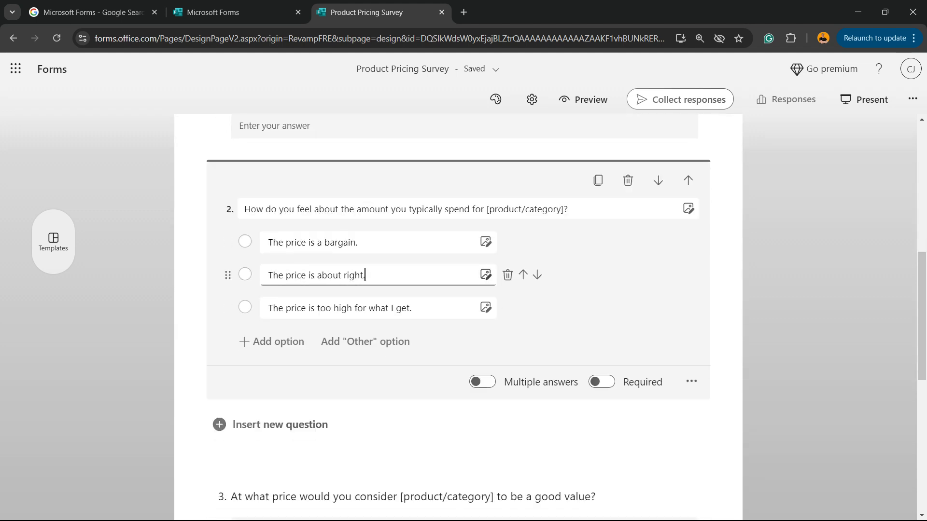
pyautogui.click(486, 242)
pyautogui.scroll(-3, 502, 275)
# Open the survey's title header, then browse the available style layouts and suggested backgrounds without applying any
pyautogui.scroll(6, 502, 276)
pyautogui.scroll(5, 458, 265)
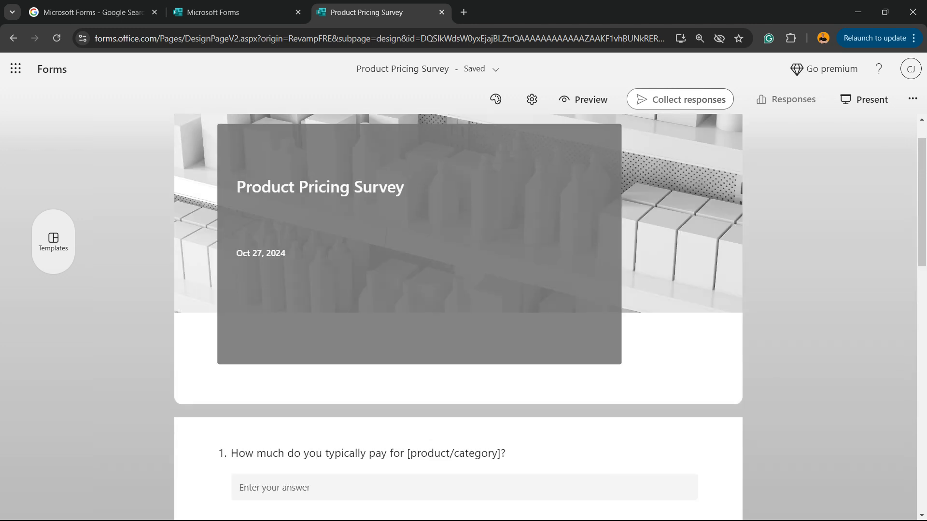
pyautogui.click(419, 270)
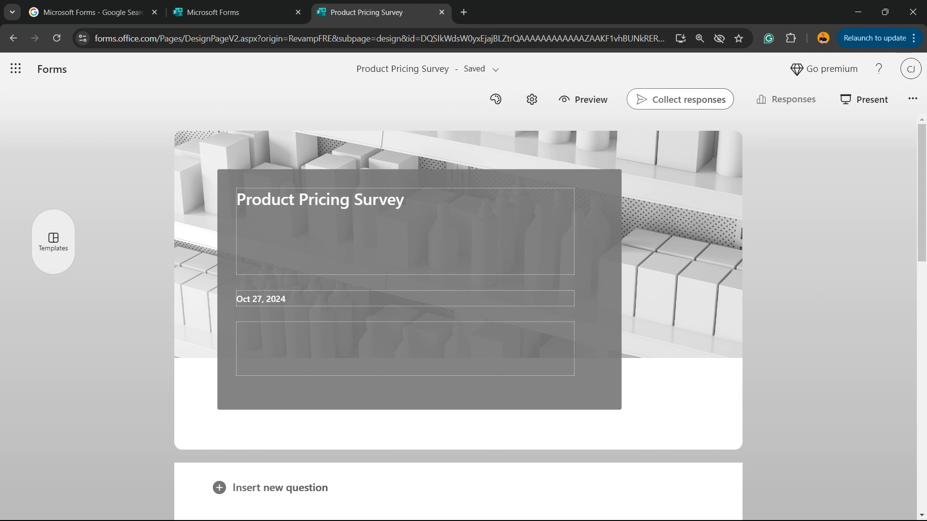
pyautogui.click(496, 99)
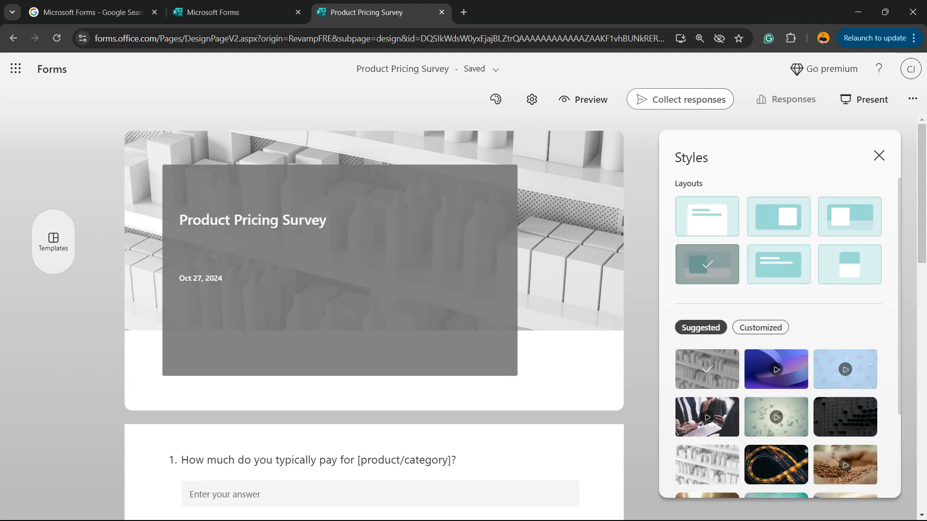
pyautogui.scroll(-3, 778, 313)
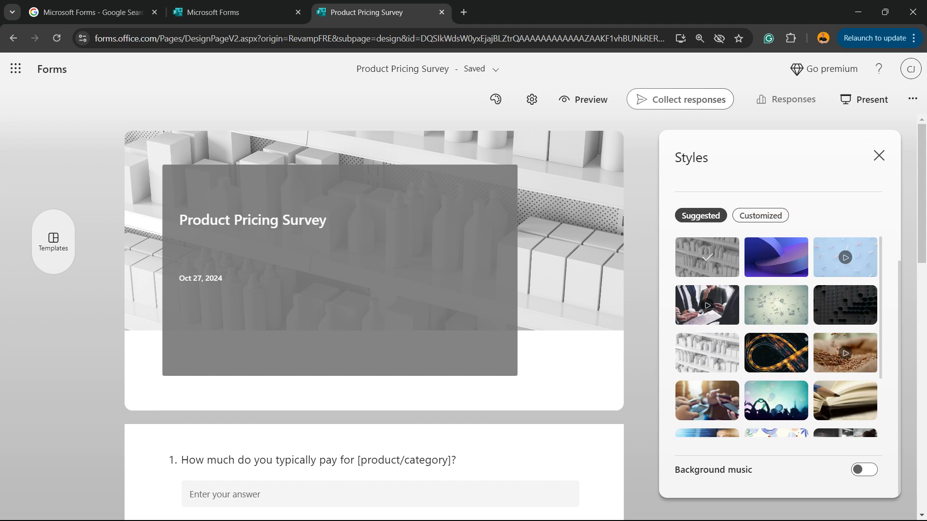
pyautogui.scroll(-6, 776, 263)
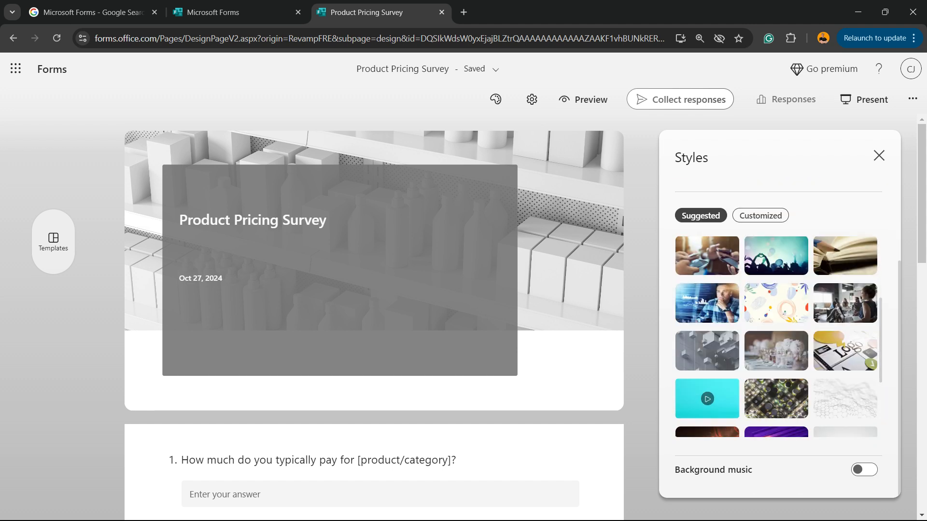
pyautogui.scroll(6, 776, 263)
pyautogui.scroll(3, 778, 314)
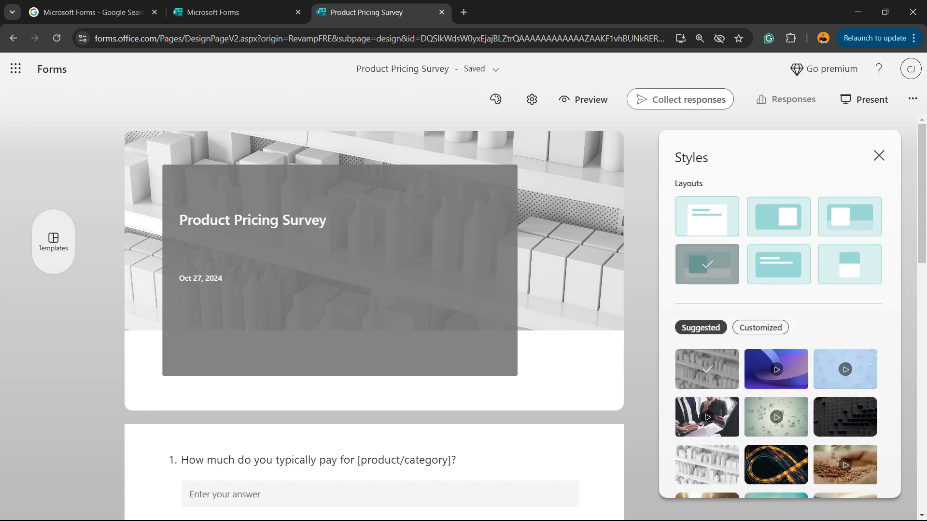
pyautogui.click(496, 99)
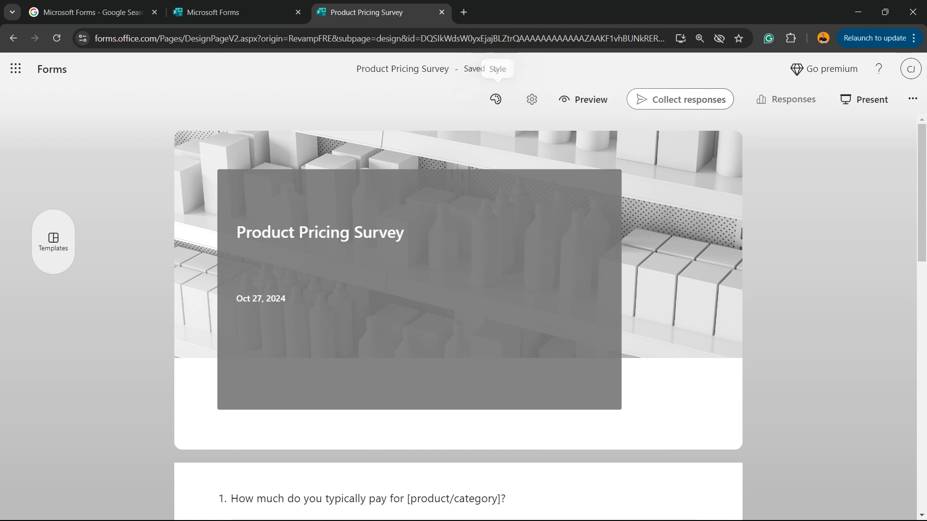
# Review the form's response settings and close them without changing anything
pyautogui.click(532, 99)
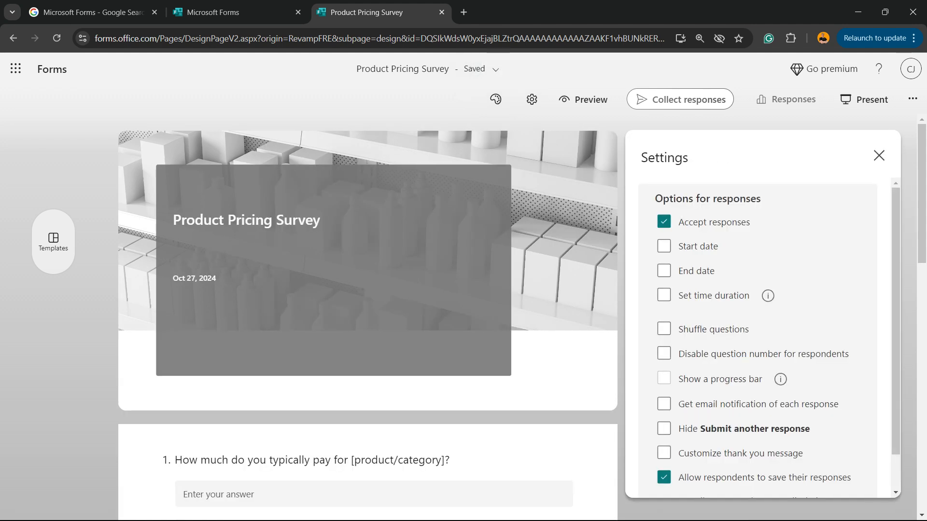
pyautogui.scroll(-2, 758, 338)
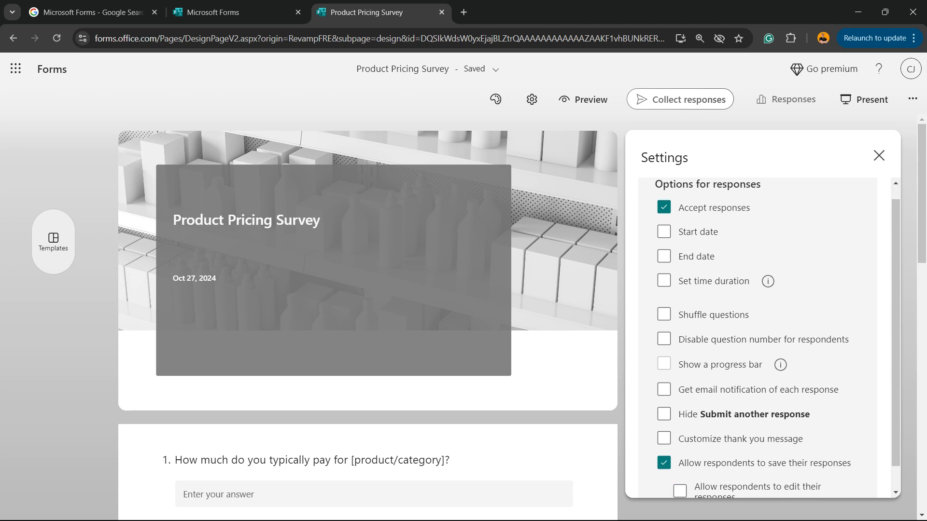
pyautogui.scroll(2, 758, 338)
pyautogui.click(879, 155)
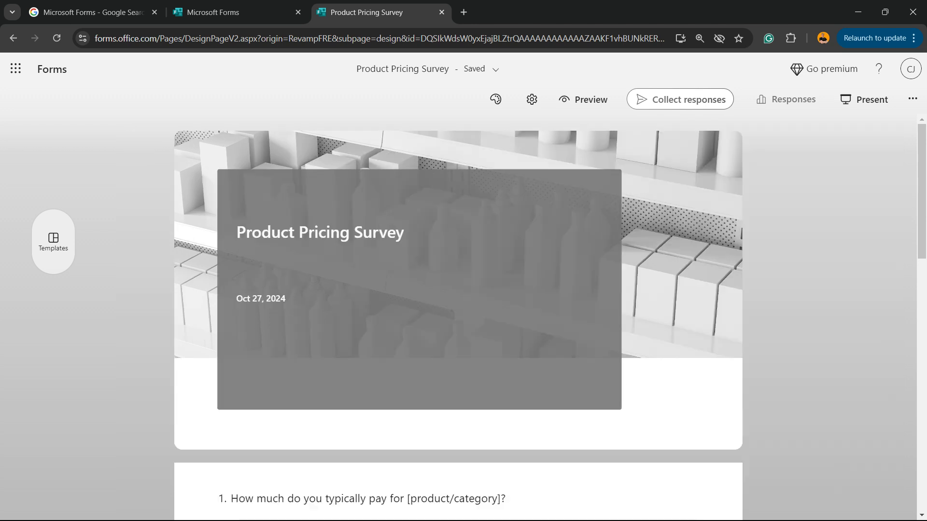
# Preview the survey as respondents see it on a computer and look over its cover page
pyautogui.click(583, 100)
pyautogui.scroll(-2, 463, 300)
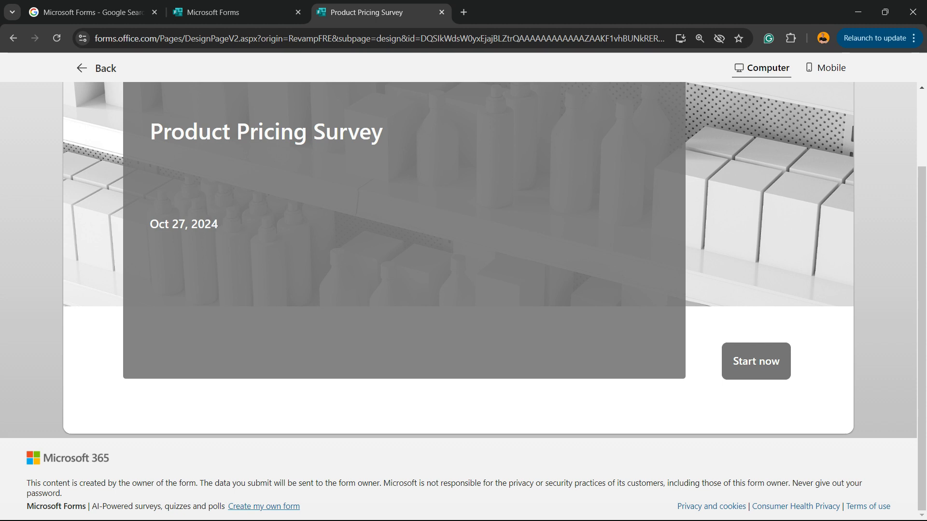
pyautogui.scroll(1, 463, 299)
pyautogui.scroll(-1, 464, 299)
pyautogui.scroll(2, 463, 299)
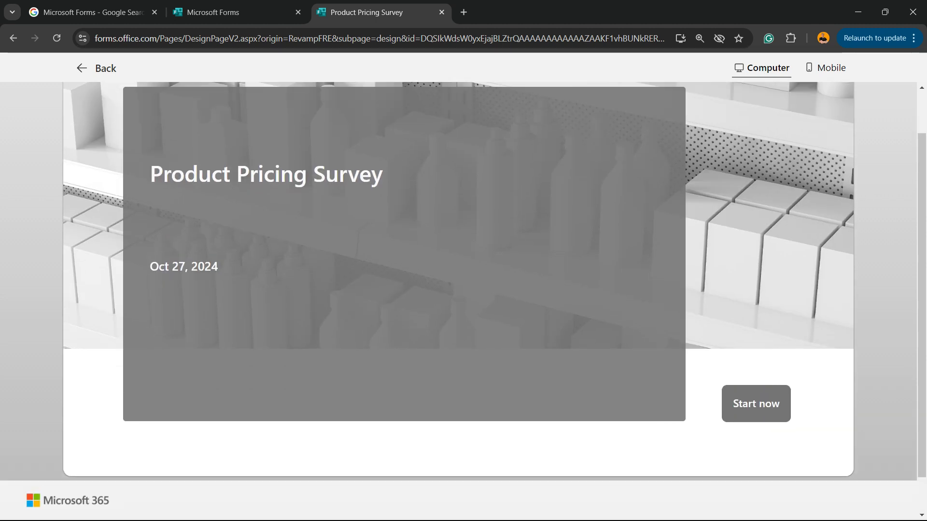
pyautogui.scroll(-2, 463, 299)
pyautogui.scroll(2, 463, 299)
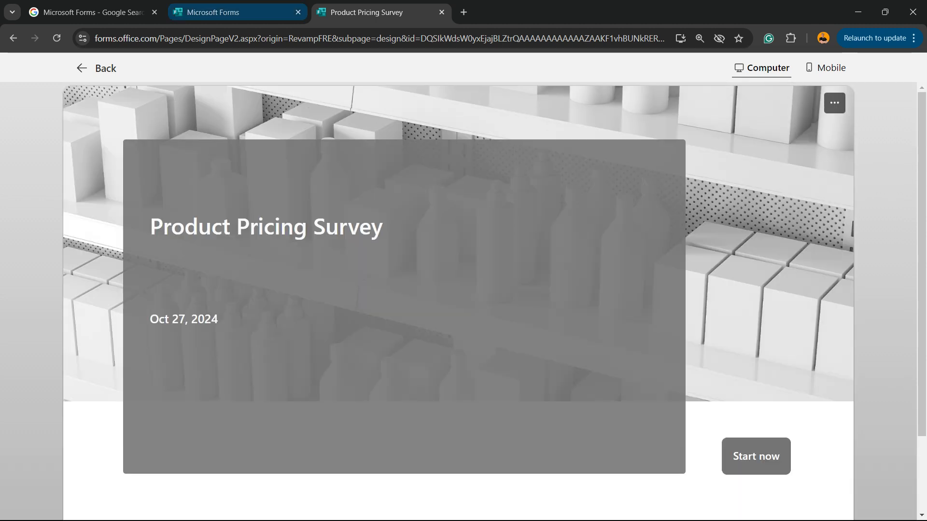
pyautogui.click(213, 12)
pyautogui.click(366, 12)
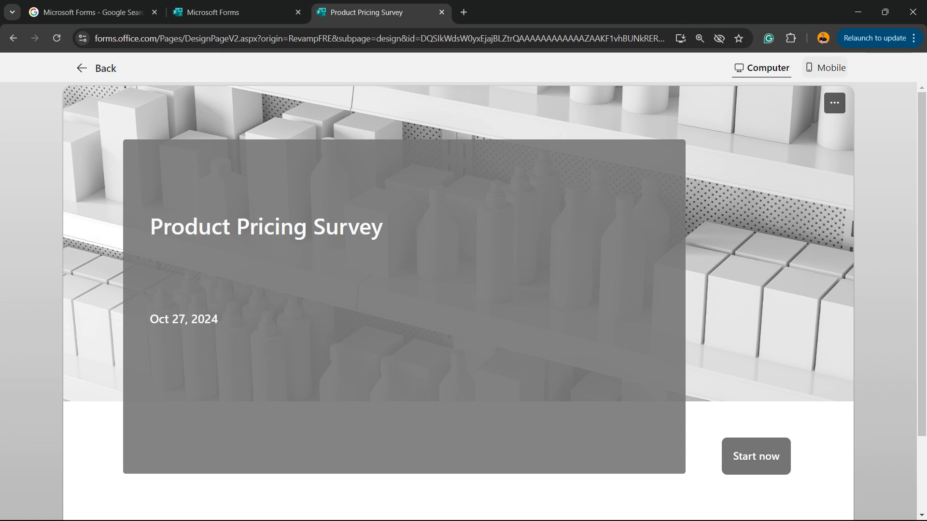
# Preview the survey's cover page in the mobile layout and return to the form editor
pyautogui.click(824, 68)
pyautogui.scroll(-5, 454, 324)
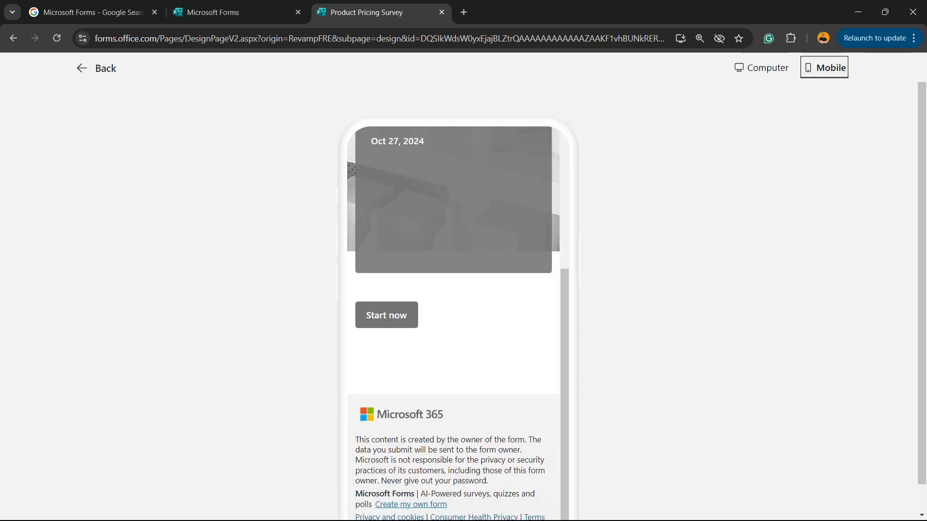
pyautogui.scroll(4, 454, 324)
pyautogui.scroll(-5, 453, 323)
pyautogui.scroll(5, 453, 324)
pyautogui.click(96, 68)
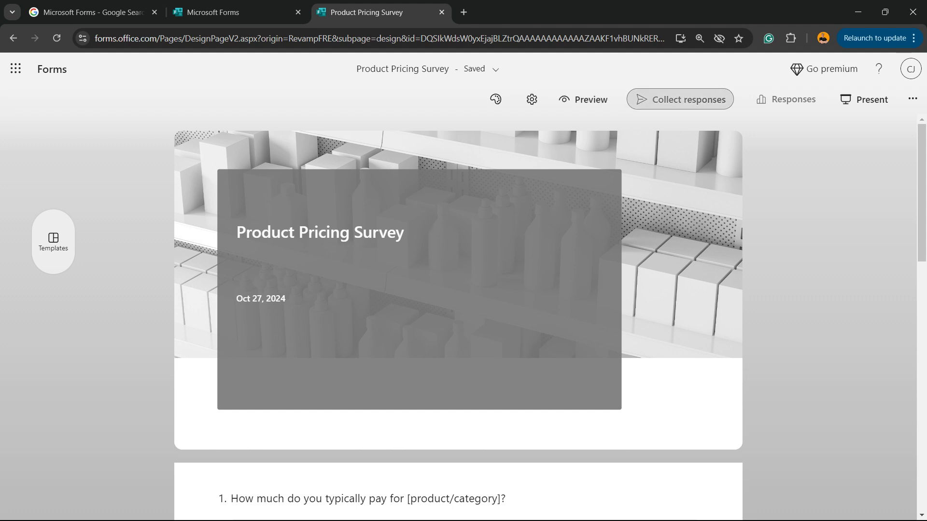
# Open the options for sending the survey and collecting responses, and copy the survey link
pyautogui.click(680, 99)
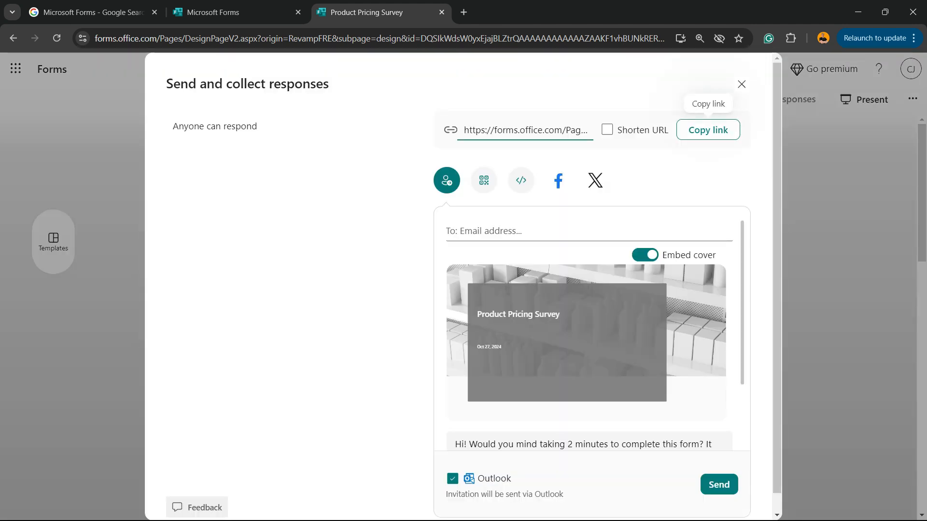
pyautogui.click(707, 129)
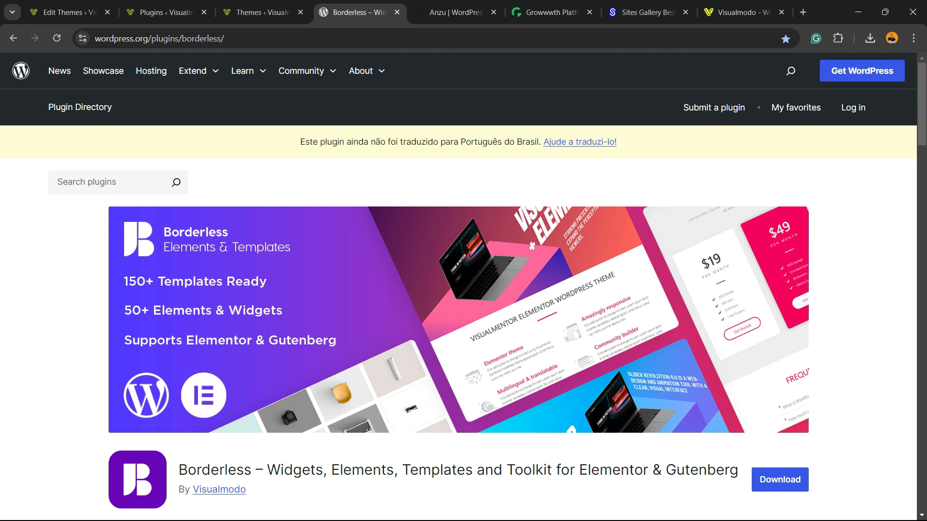
pyautogui.hotkey('ctrl', 'Tab')
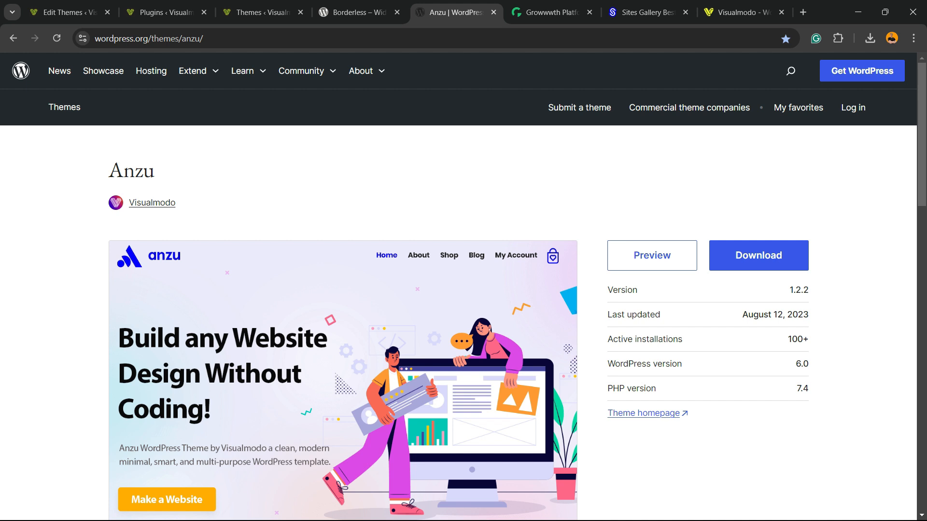
pyautogui.hotkey('ctrl', 'Tab')
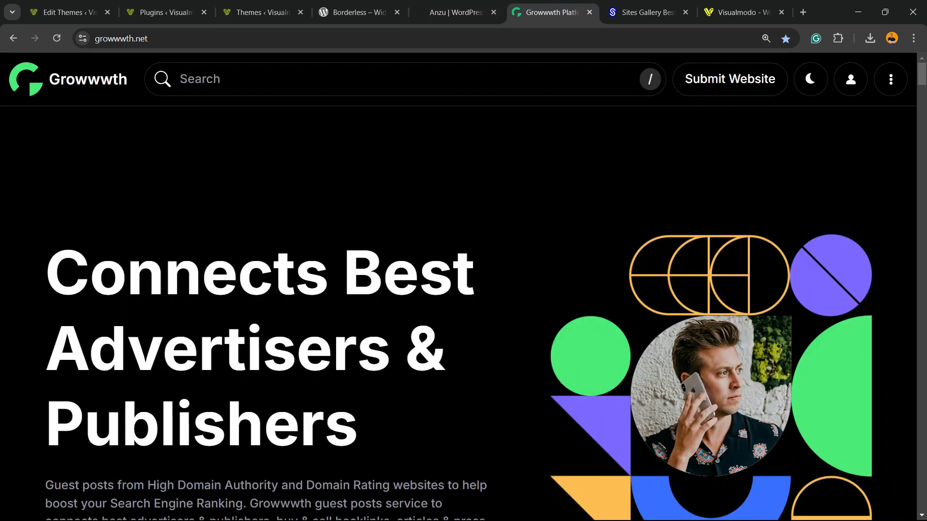
# Look over the Growwwth homepage, including its introduction and the featured and latest website listings with their publishing prices
pyautogui.scroll(-5, 458, 313)
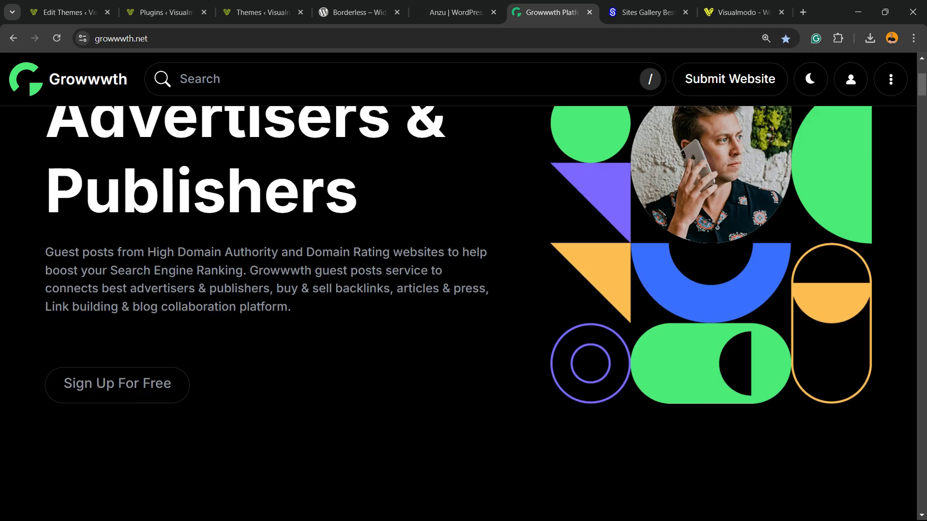
pyautogui.scroll(5, 459, 313)
pyautogui.scroll(-1, 458, 312)
pyautogui.scroll(-15, 459, 313)
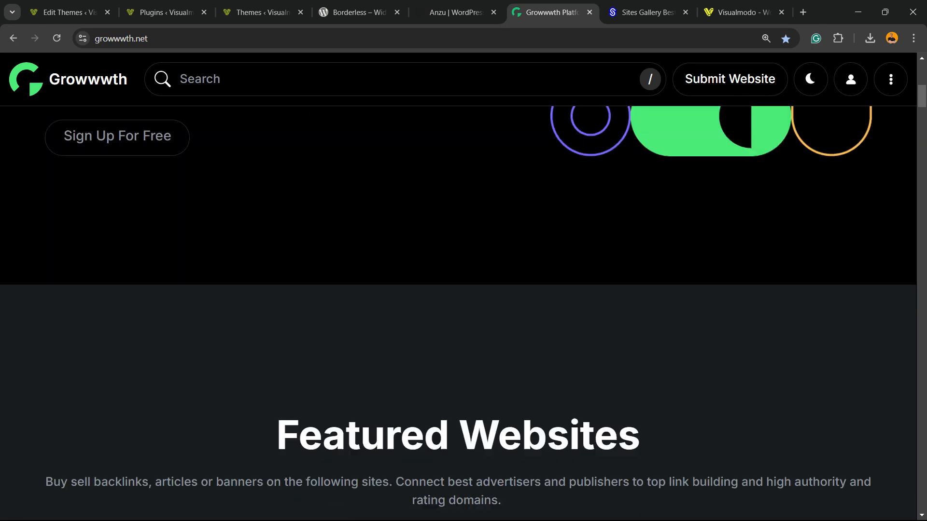
pyautogui.scroll(-15, 459, 313)
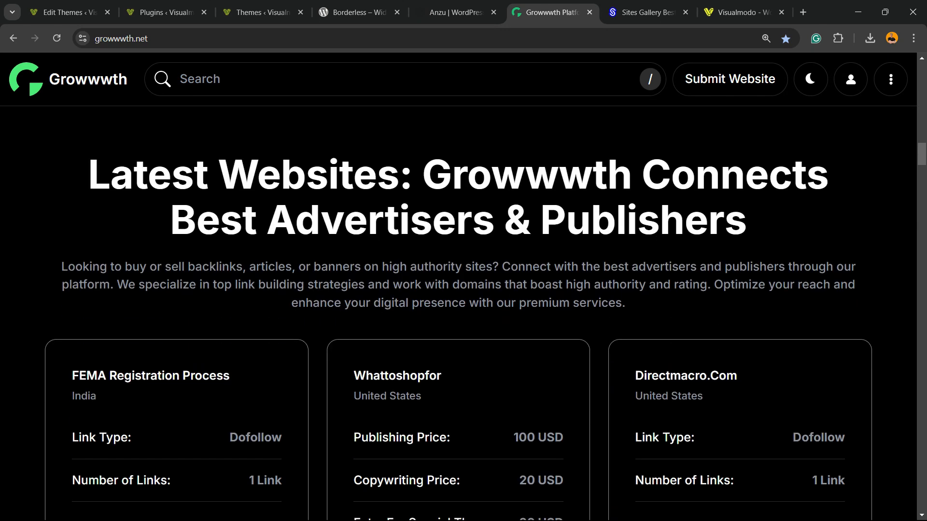
pyautogui.scroll(-9, 458, 313)
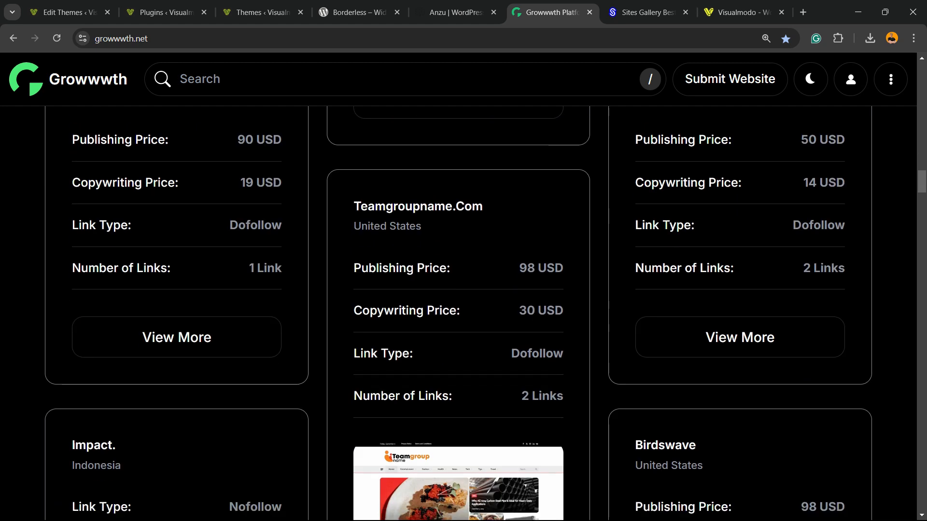
pyautogui.scroll(-10, 459, 313)
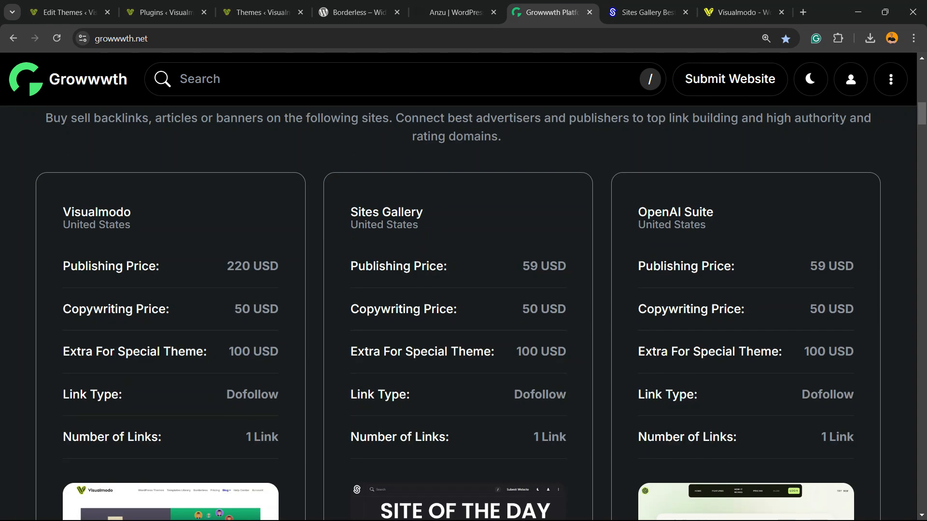
pyautogui.scroll(6, 458, 313)
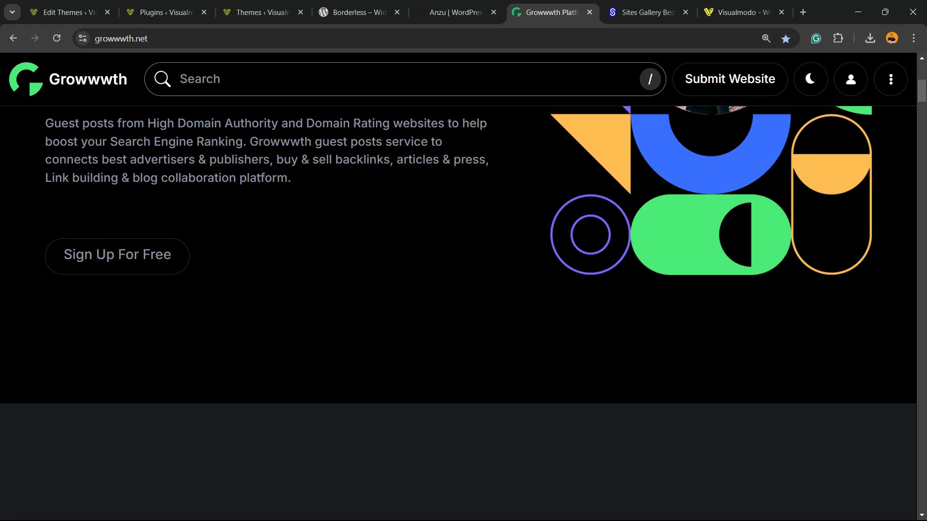
pyautogui.scroll(7, 458, 312)
pyautogui.scroll(-5, 459, 313)
pyautogui.scroll(5, 459, 312)
pyautogui.scroll(-5, 459, 312)
pyautogui.scroll(5, 458, 313)
# Switch to the Sites Gallery website and browse its homepage from the site of the day through the showcased sites to the Q&A
pyautogui.hotkey('ctrl', 'Tab')
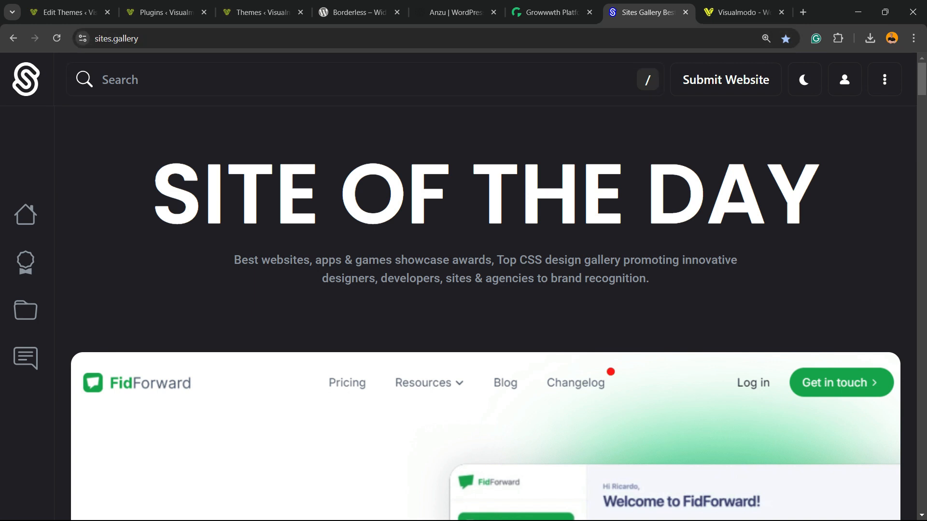
pyautogui.scroll(-7, 458, 313)
pyautogui.scroll(-20, 485, 313)
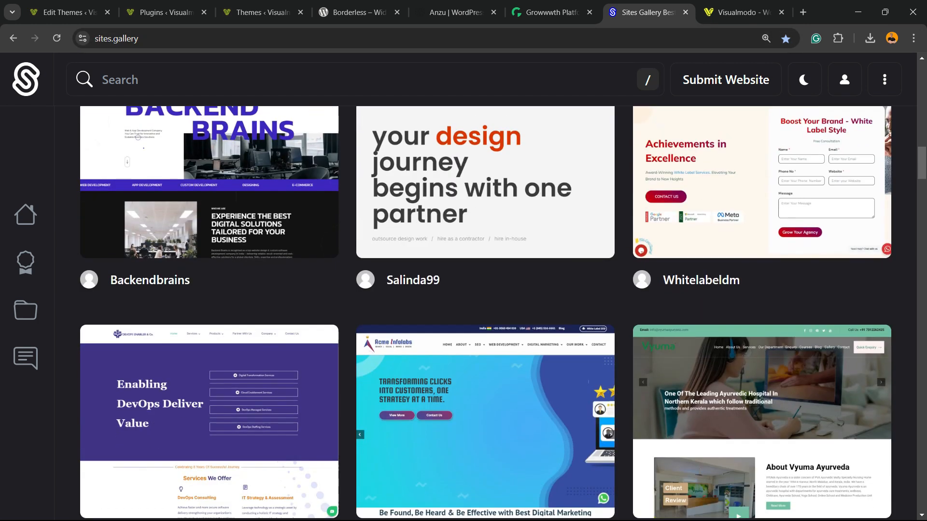
pyautogui.scroll(-19, 208, 314)
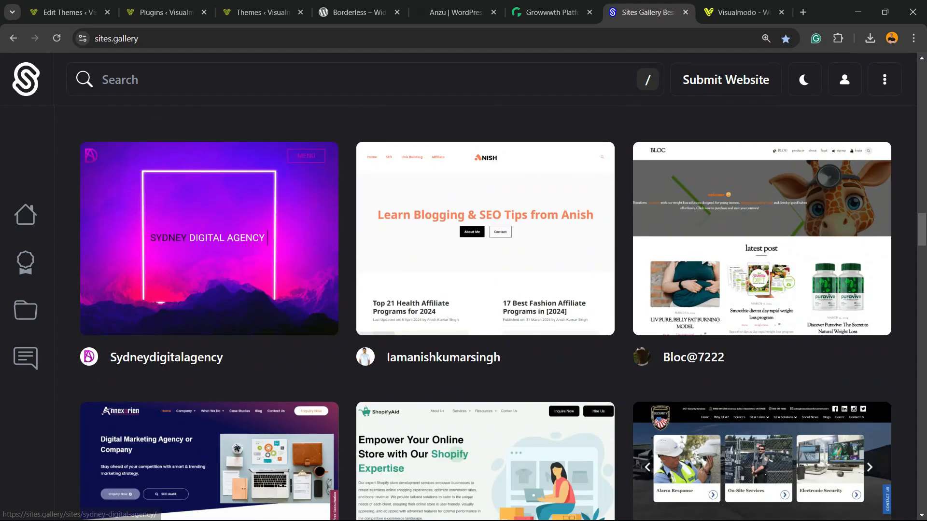
pyautogui.scroll(-10, 207, 314)
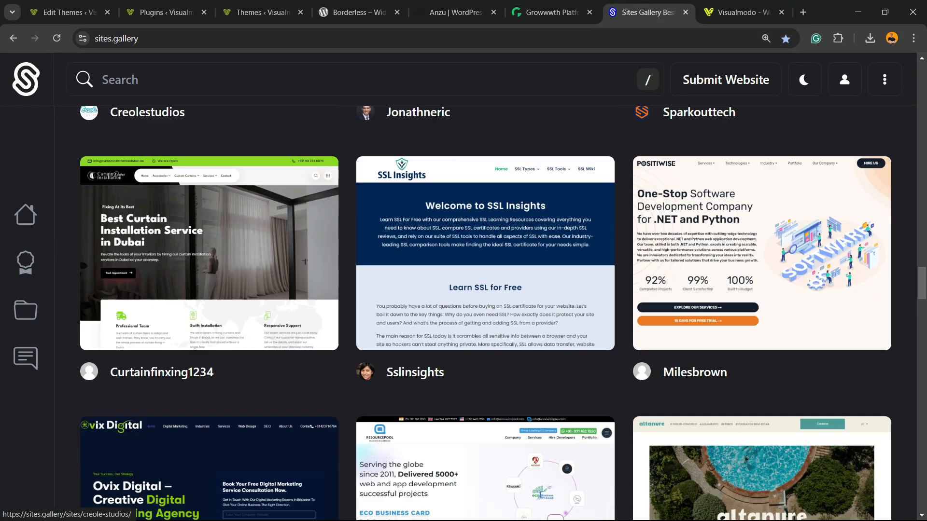
pyautogui.scroll(-10, 207, 313)
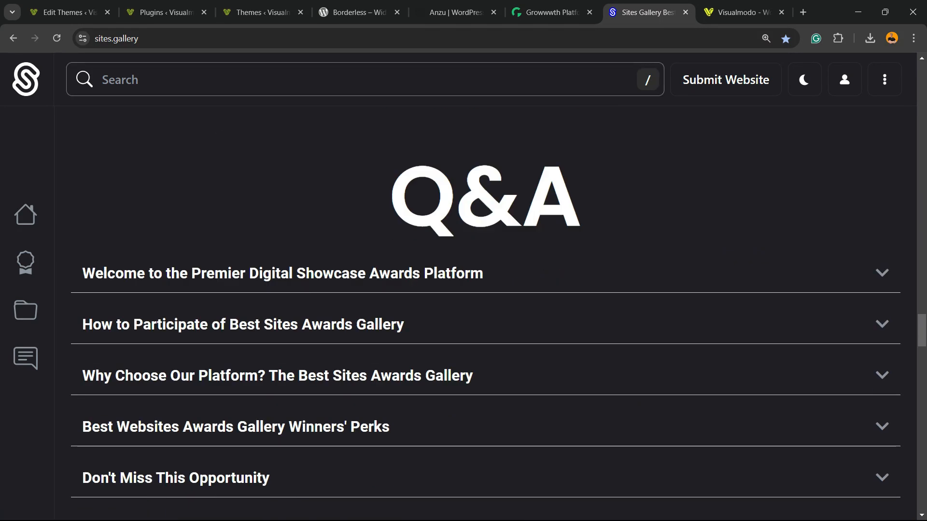
# Switch to the Visualmodo website and browse the WordPress themes showcased on its homepage
pyautogui.click(743, 12)
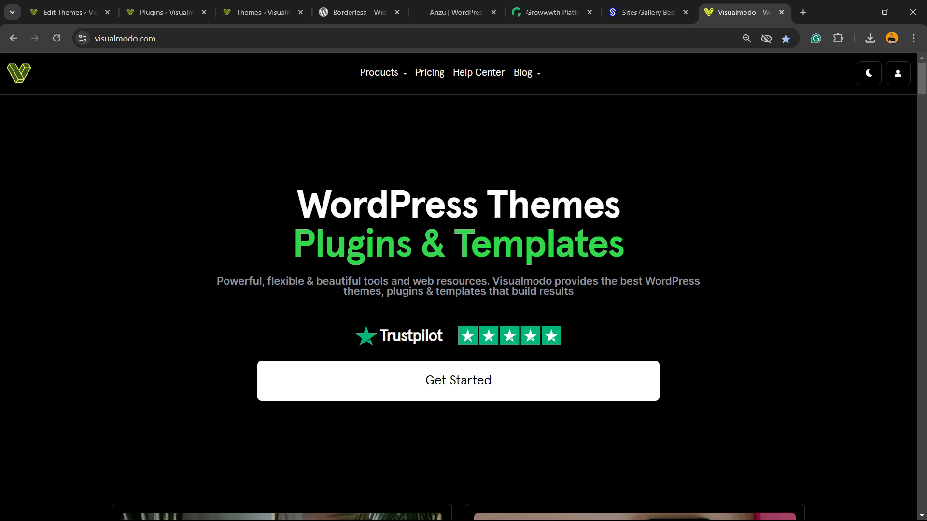
pyautogui.scroll(-6, 458, 309)
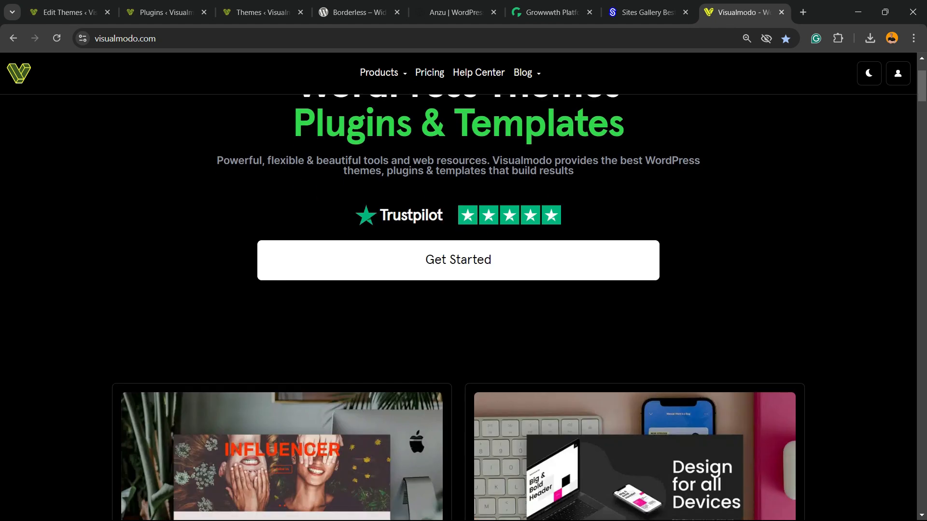
pyautogui.scroll(-10, 281, 309)
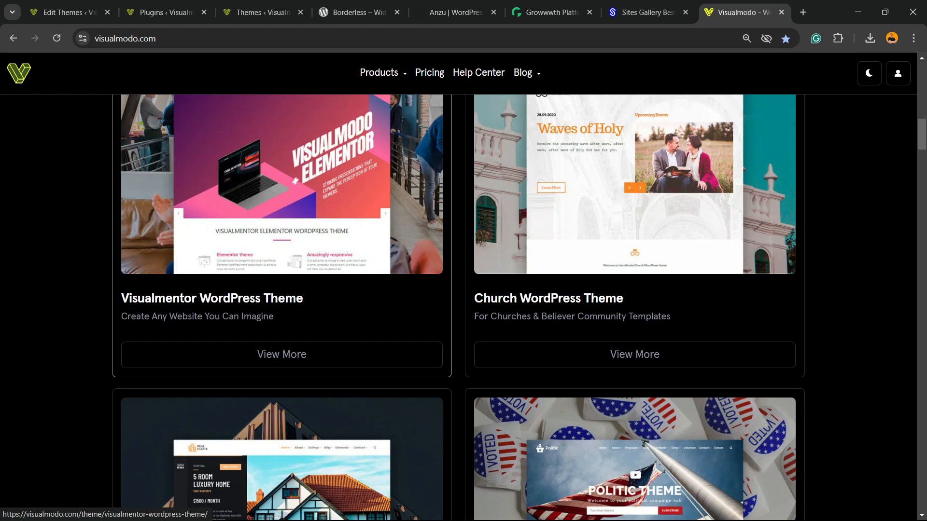
pyautogui.scroll(-5, 282, 309)
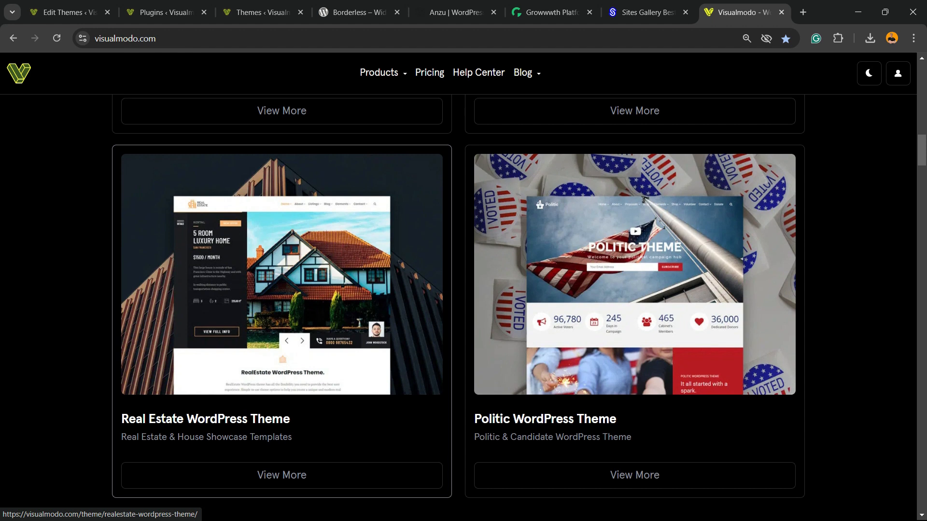
pyautogui.scroll(-7, 282, 309)
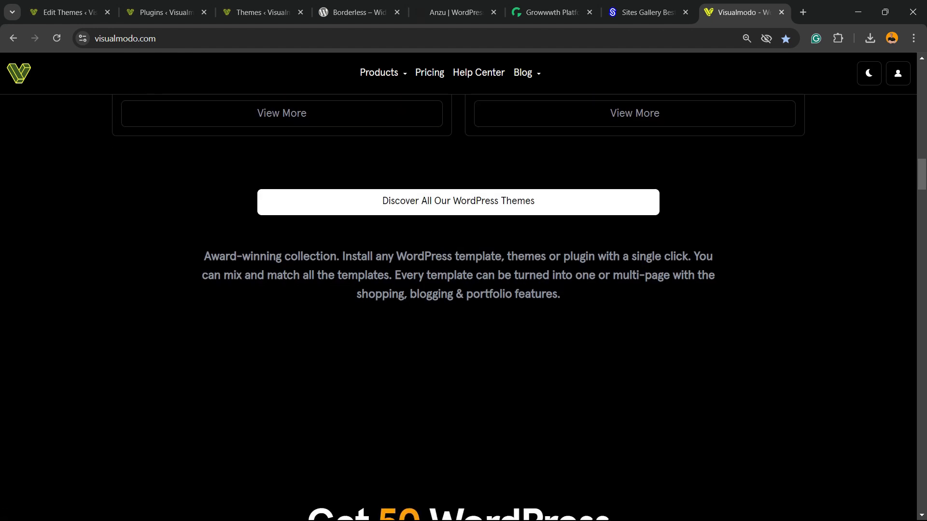
# Look through the rest of the Visualmodo homepage, covering the latest posts, tool features, use license and general questions
pyautogui.scroll(-7, 458, 307)
pyautogui.scroll(-10, 458, 307)
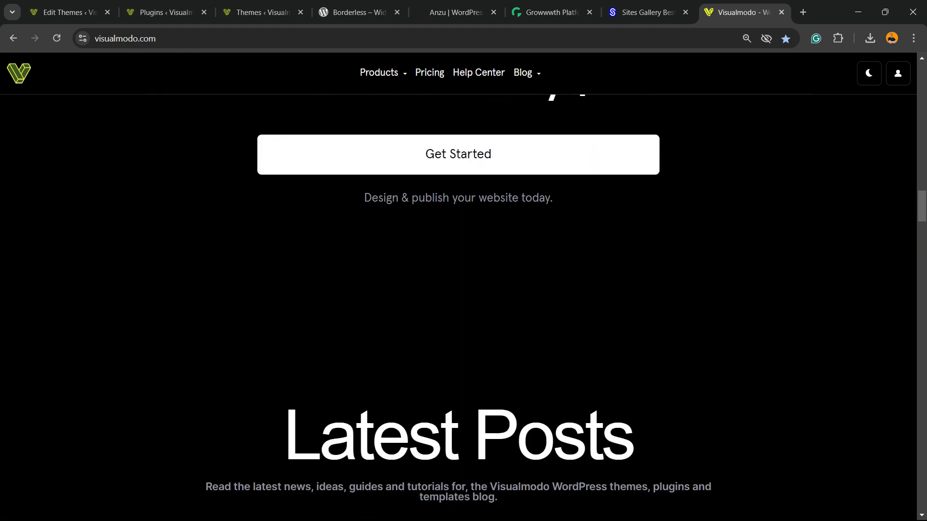
pyautogui.scroll(-12, 312, 503)
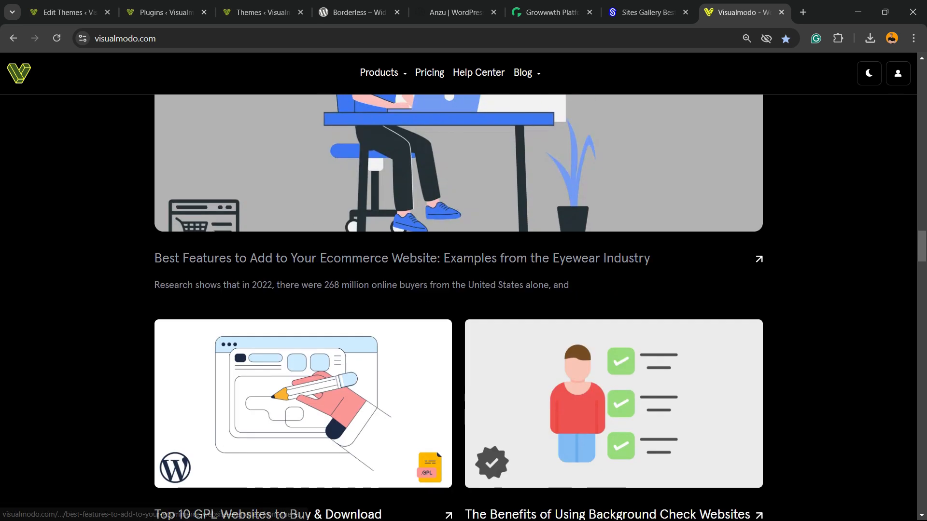
pyautogui.scroll(-10, 313, 503)
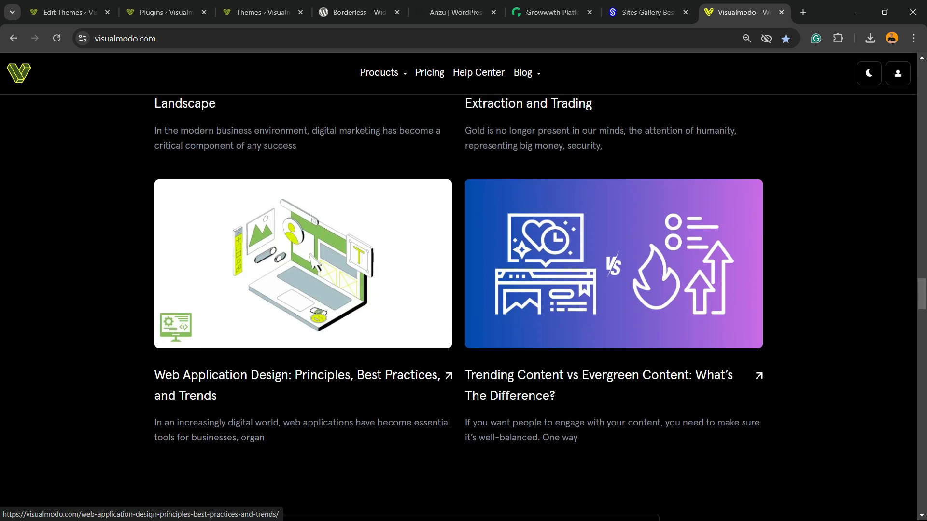
pyautogui.scroll(-10, 458, 308)
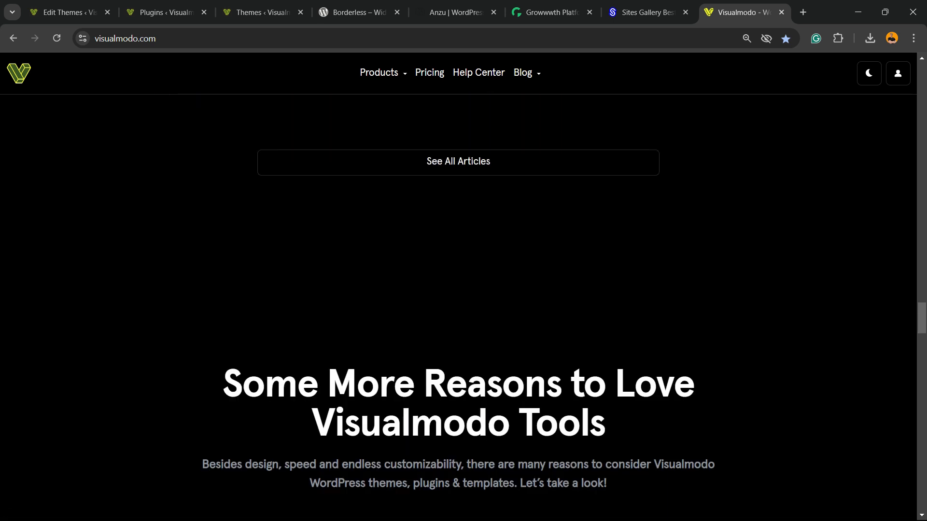
pyautogui.scroll(-12, 458, 307)
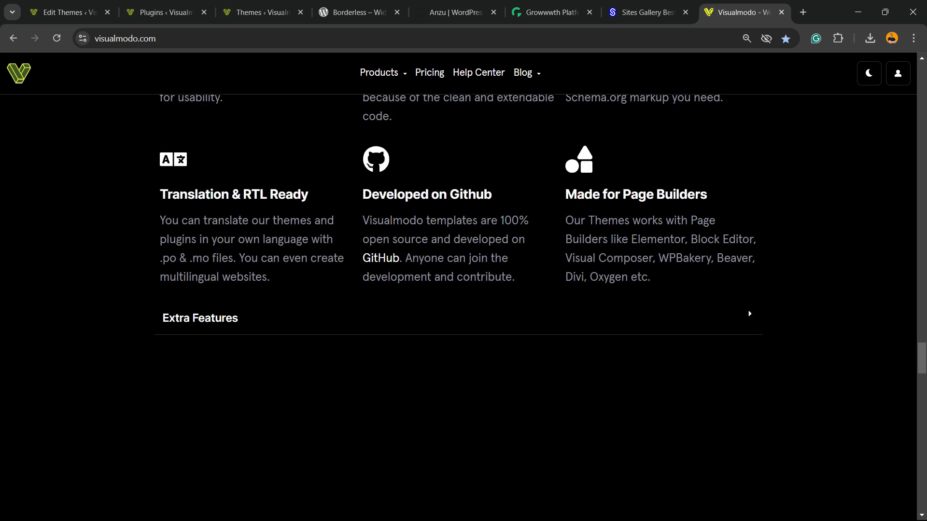
pyautogui.scroll(-5, 458, 308)
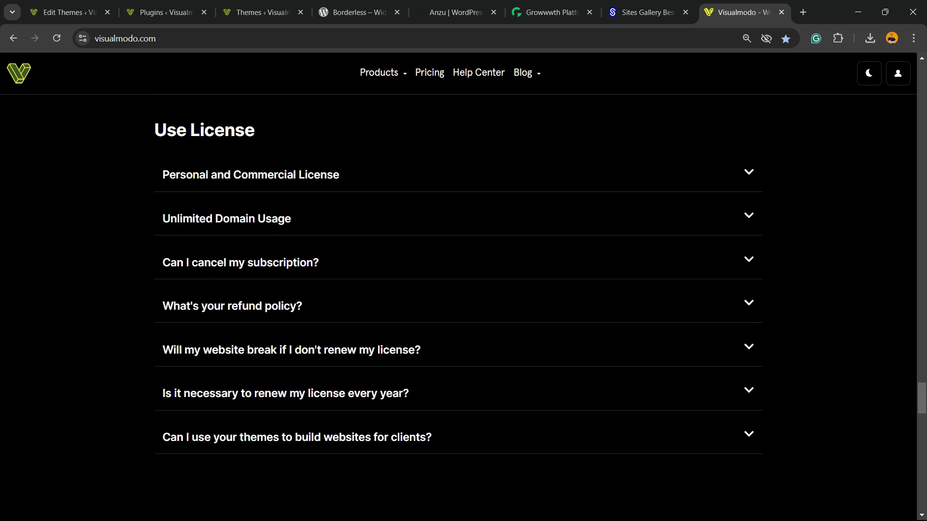
pyautogui.scroll(-17, 458, 307)
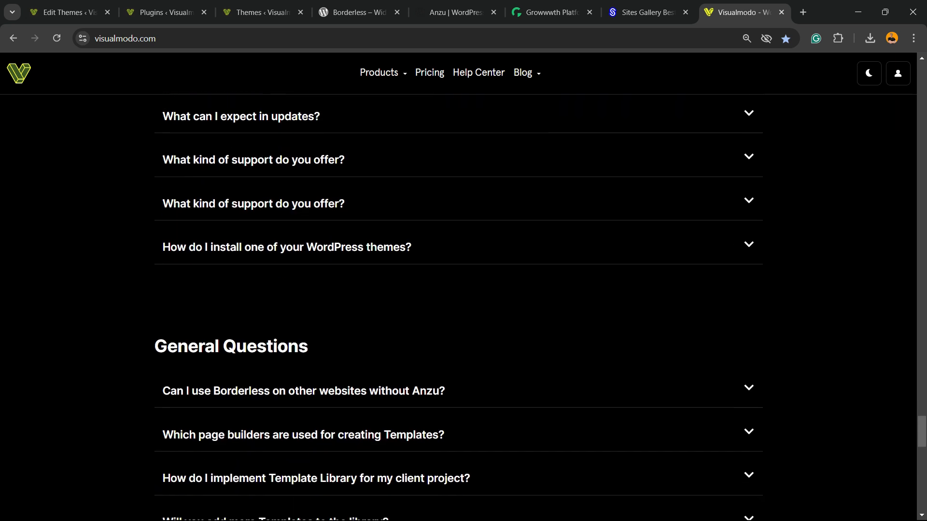
pyautogui.scroll(-8, 458, 308)
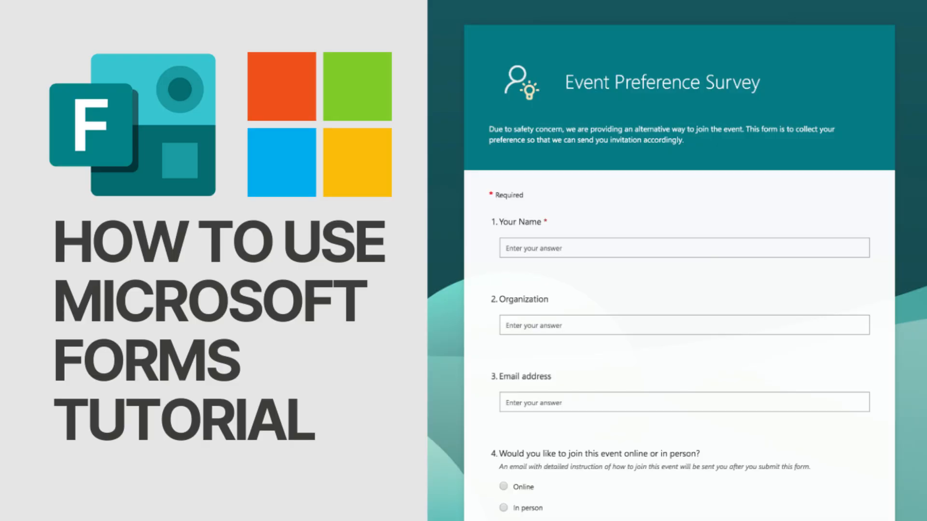